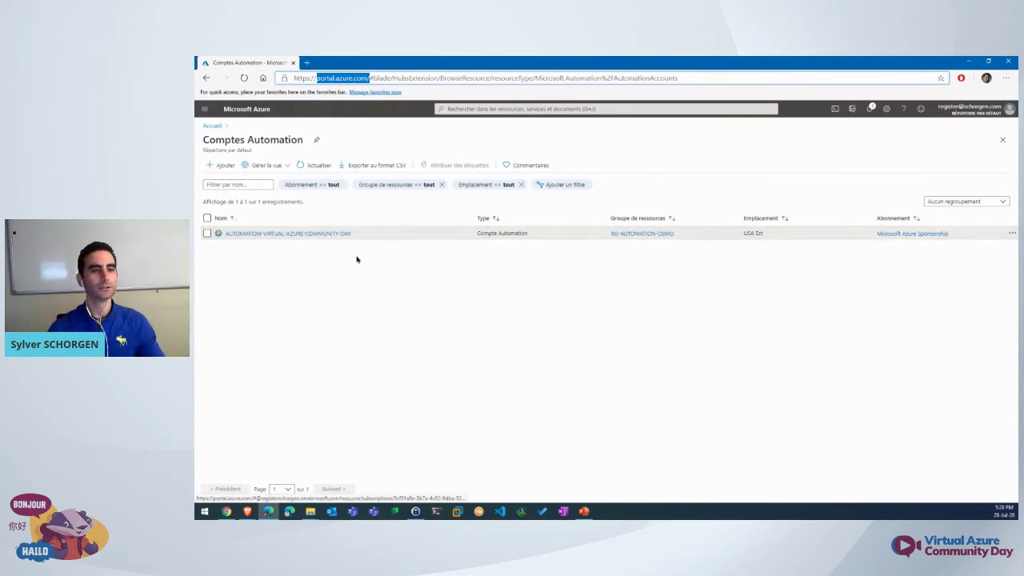
- Open the AUTOMATION-VIRTUAL-AZURE-COMMUNITY-DAY automation account and display its runbooks
click(328, 234)
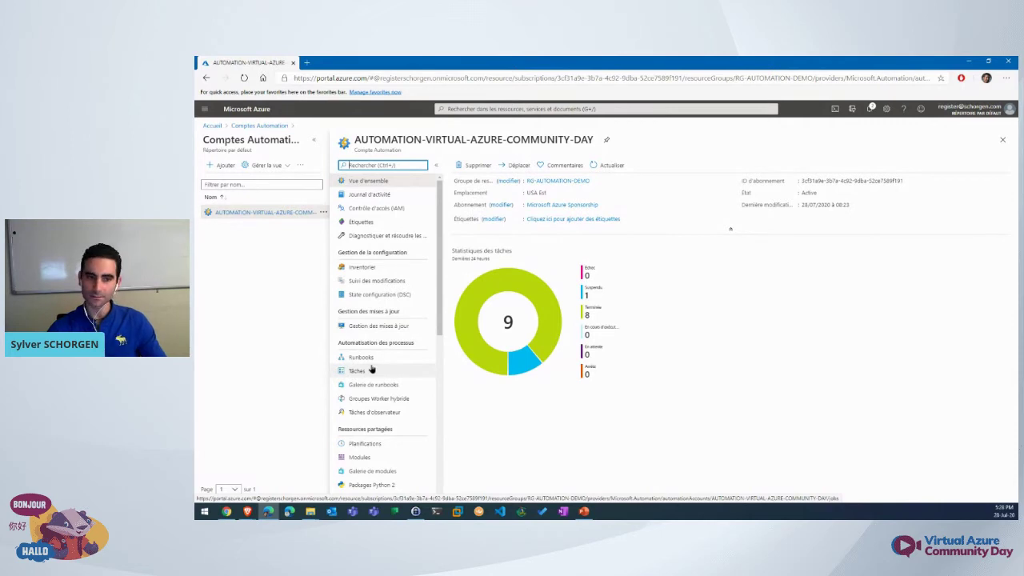
scroll(370, 368, down, 1)
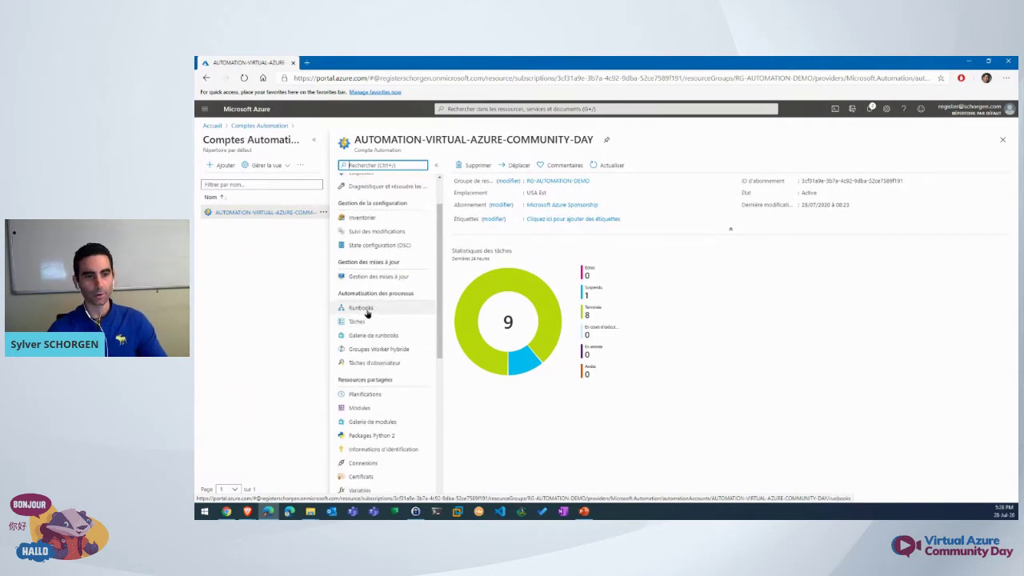
scroll(369, 312, down, 2)
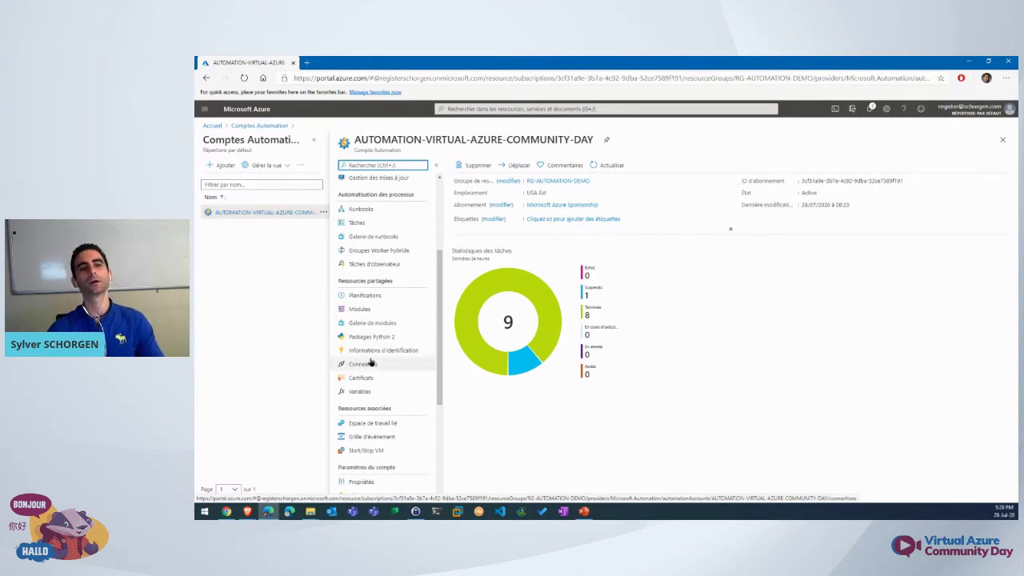
scroll(368, 360, up, 3)
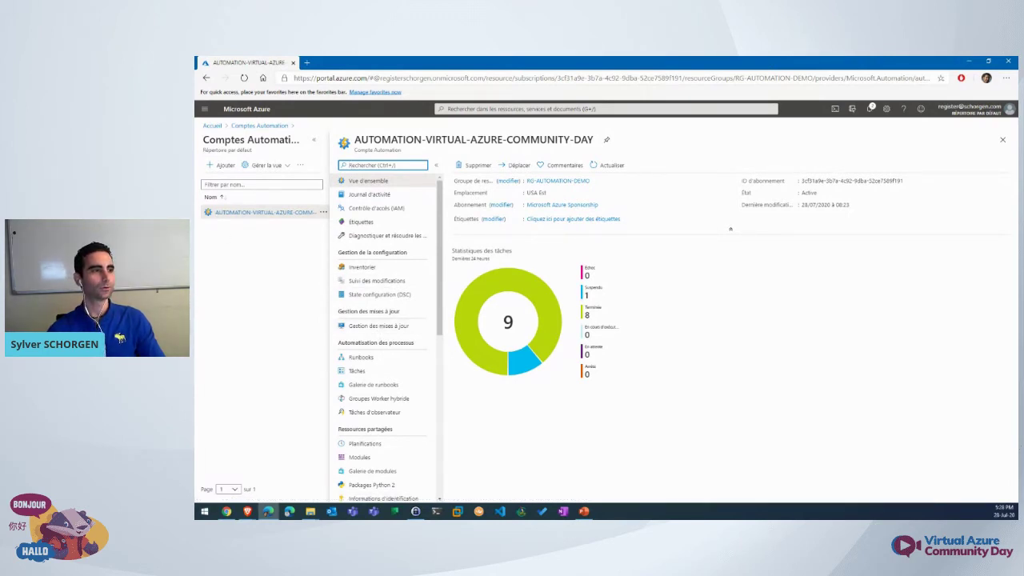
click(370, 360)
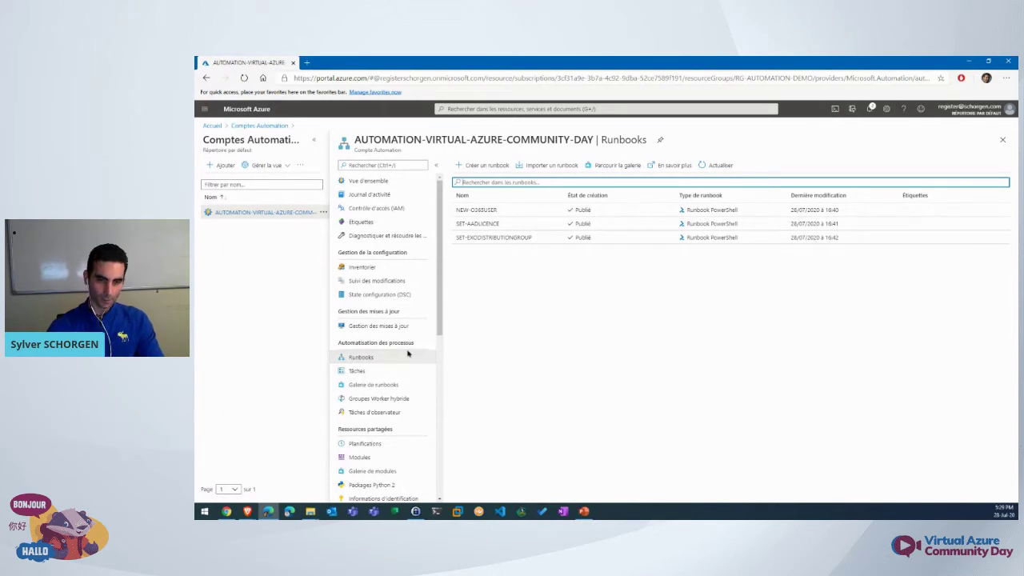
- View the automation account's shared variables and its stored credentials
scroll(407, 351, down, 3)
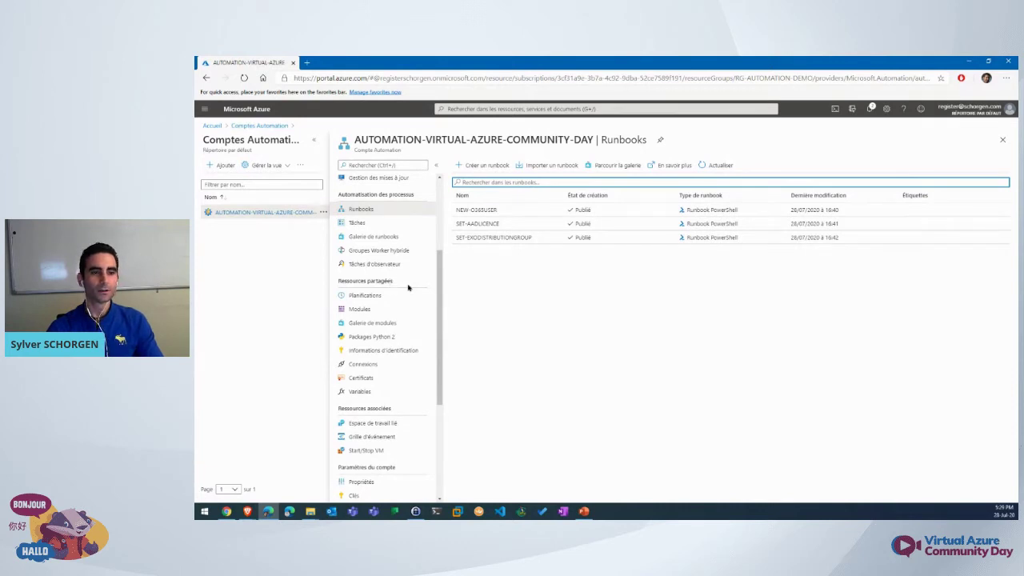
click(359, 391)
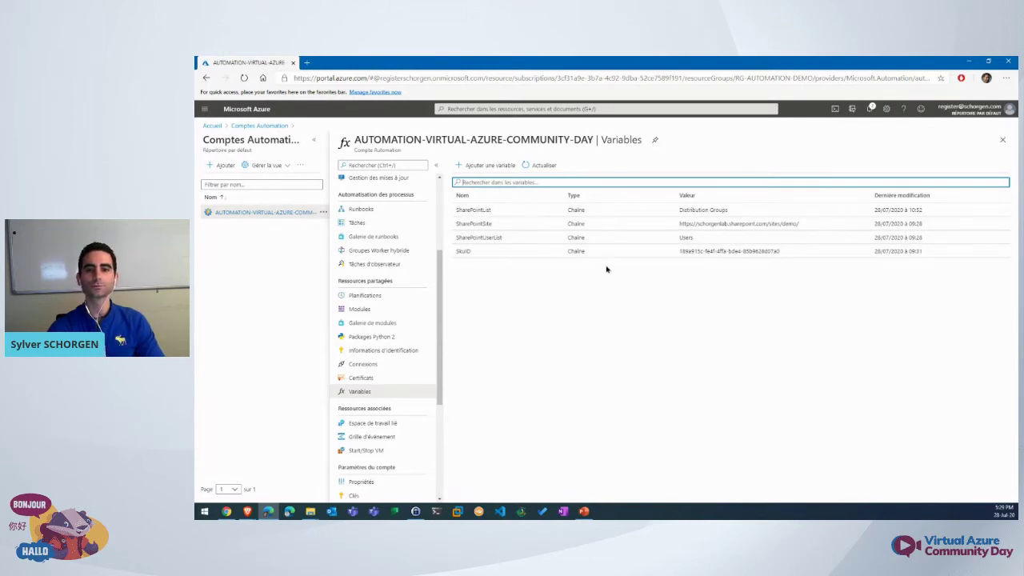
click(361, 350)
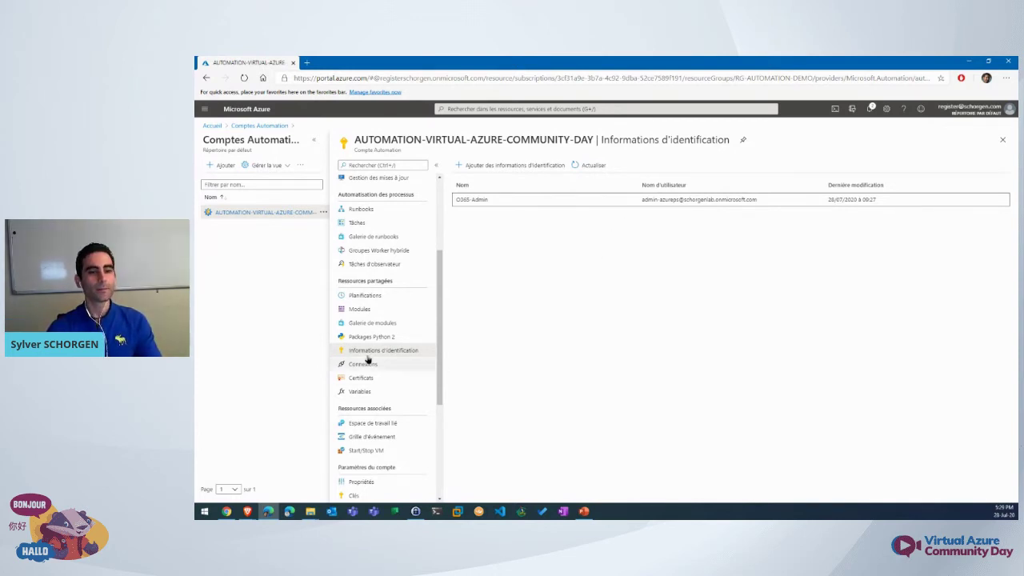
- Search the automation account's modules for "sharepoint" and return to the runbook list
click(370, 310)
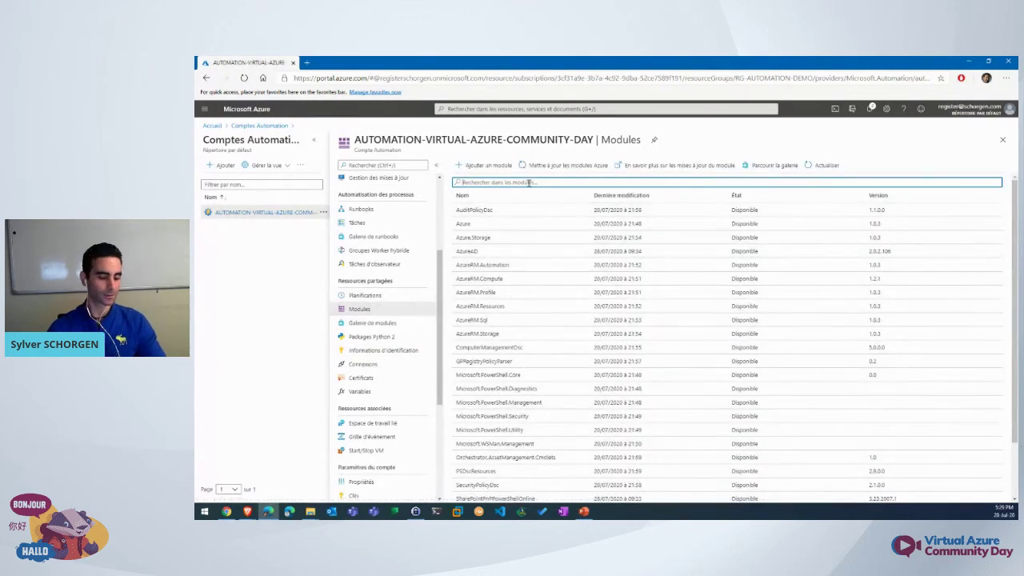
text(sharepoint)
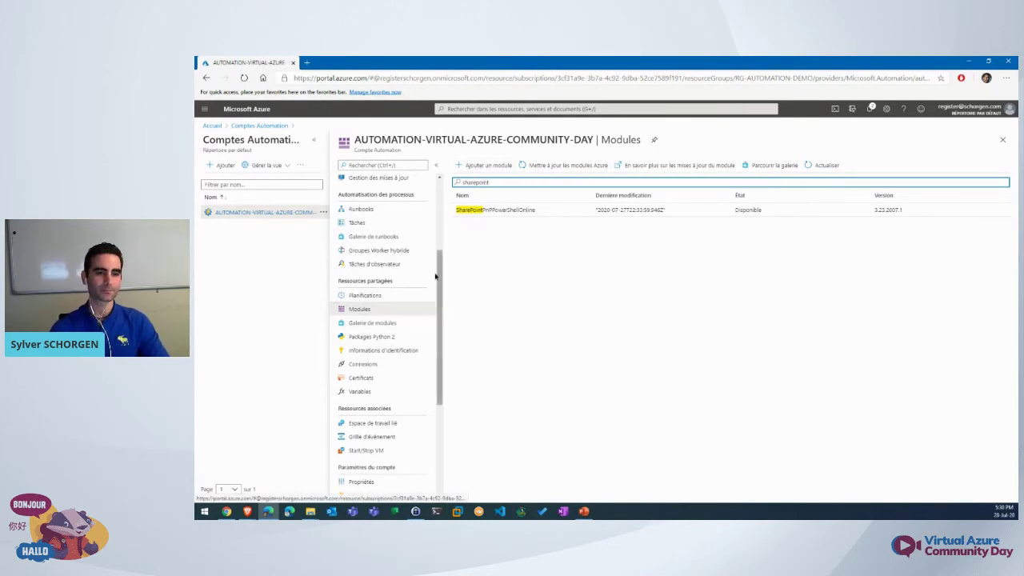
click(361, 209)
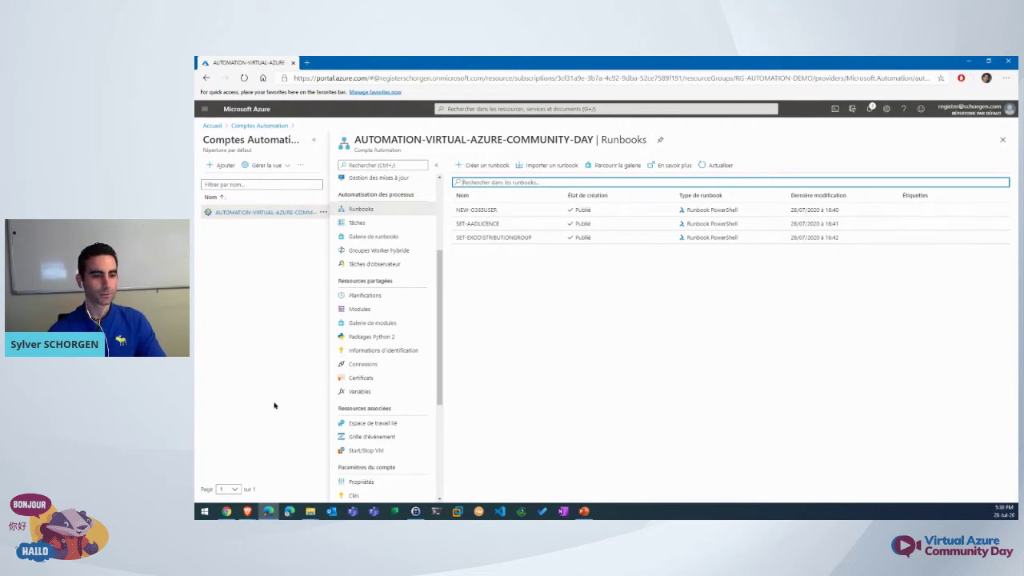
- Switch to the Microsoft 365 admin center in Chrome and view the members of the O365-E3 security group
click(226, 511)
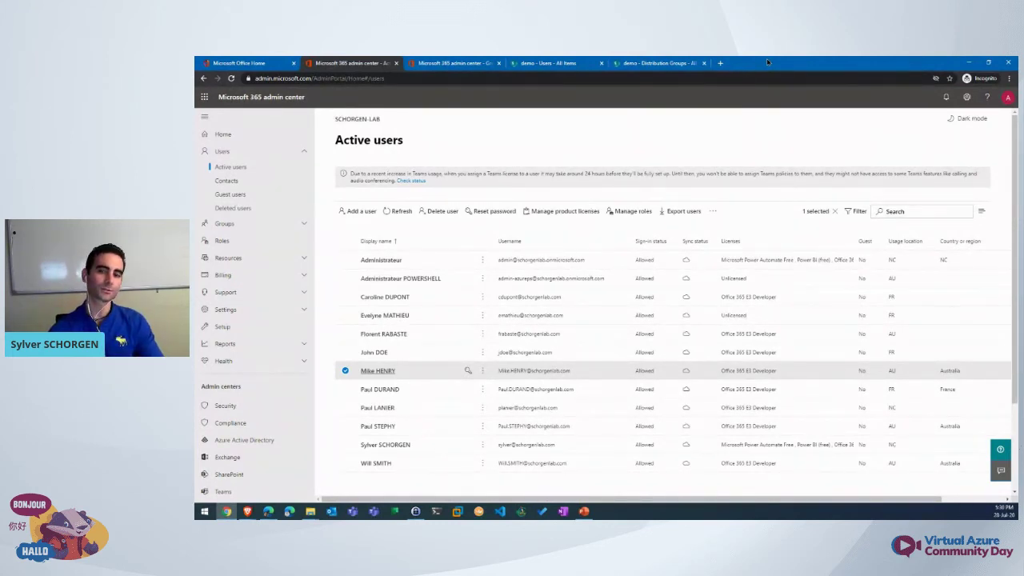
click(455, 63)
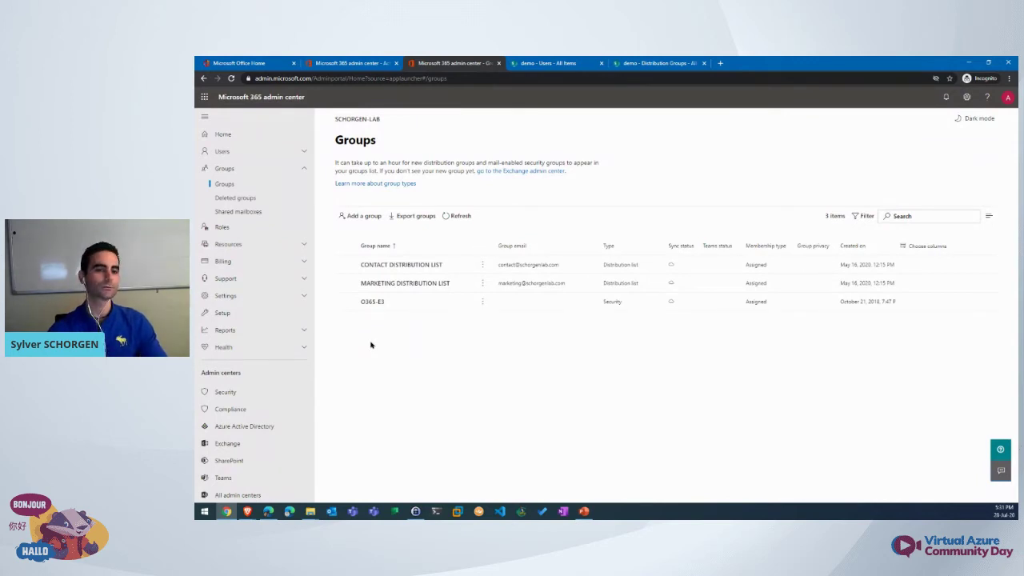
click(371, 301)
click(803, 212)
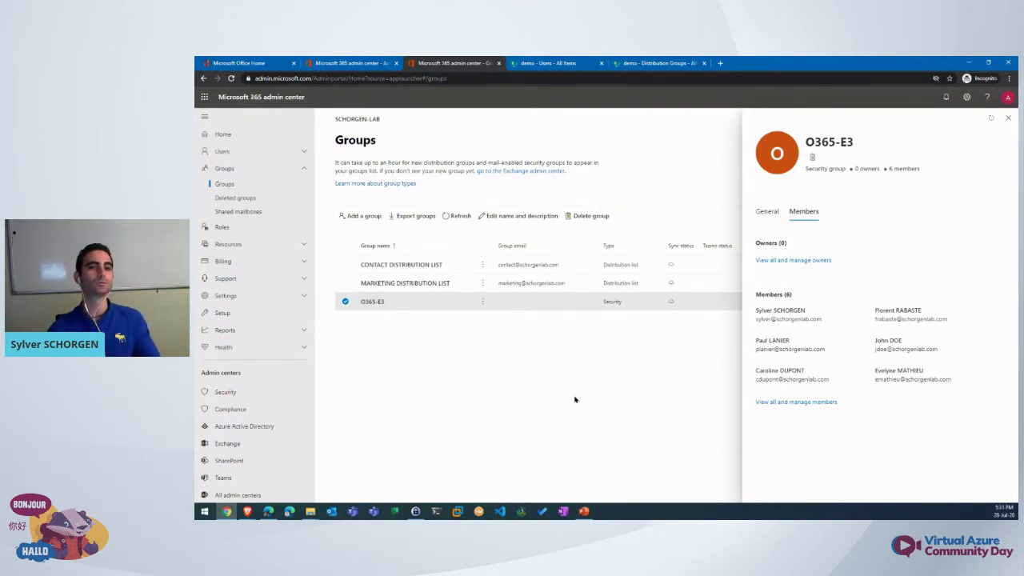
- Return to the Azure portal and open the SET-AADLICENCE runbook for editing
click(970, 62)
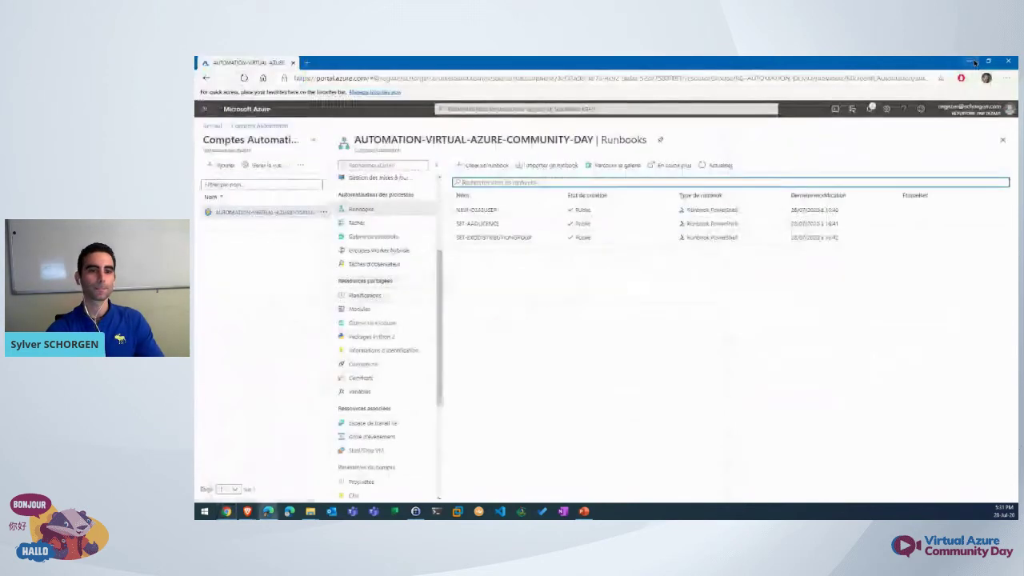
click(484, 227)
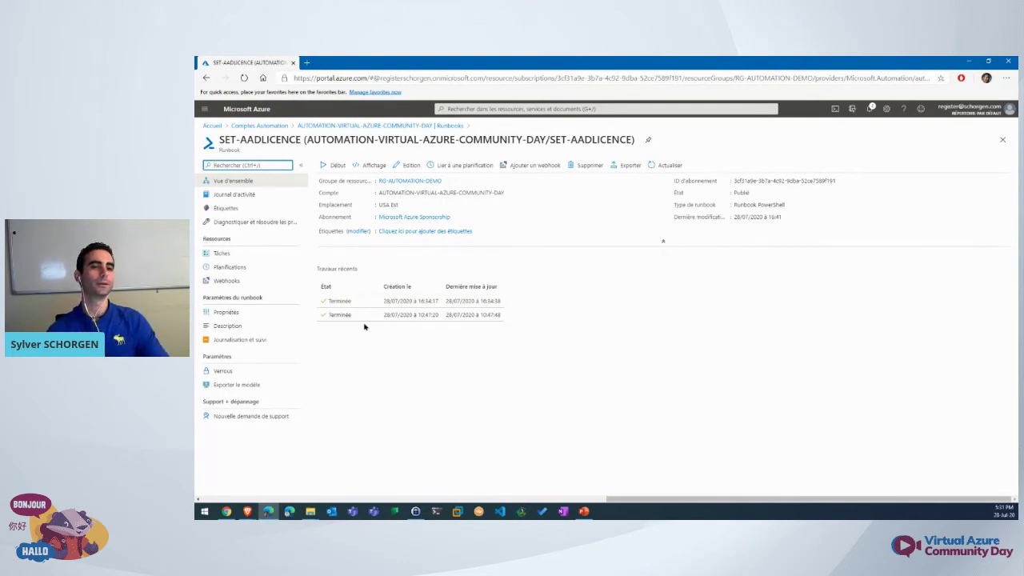
click(402, 166)
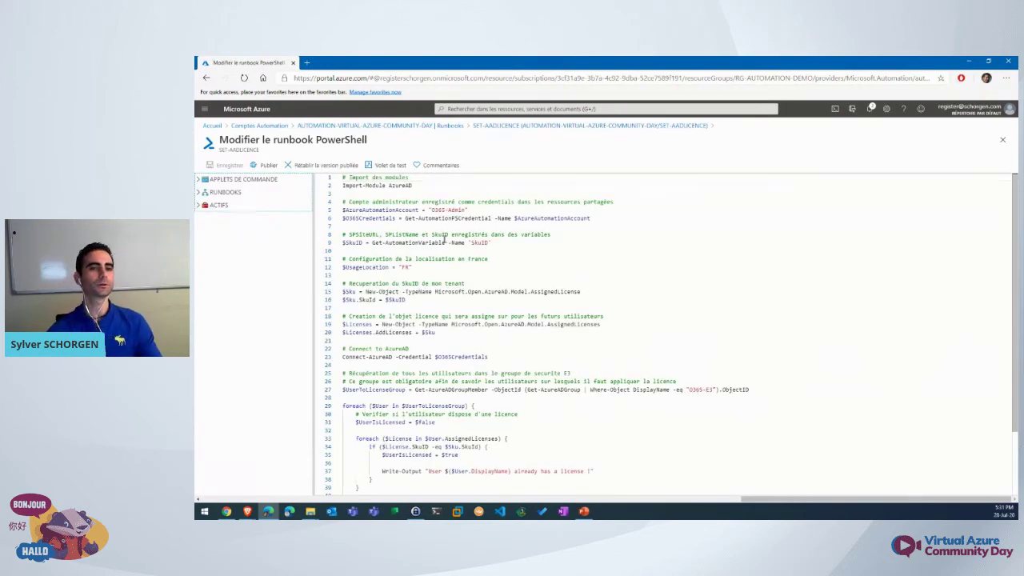
- Examine the script's AzureAD module import, the administrator credential retrieval and the SkuID variable retrieval
scroll(431, 265, down, 2)
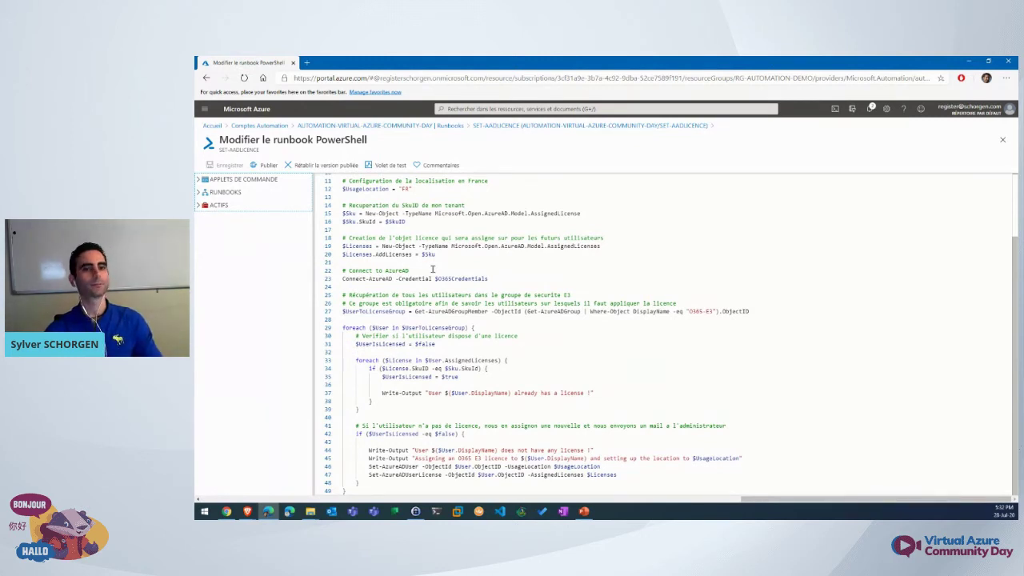
scroll(431, 271, up, 3)
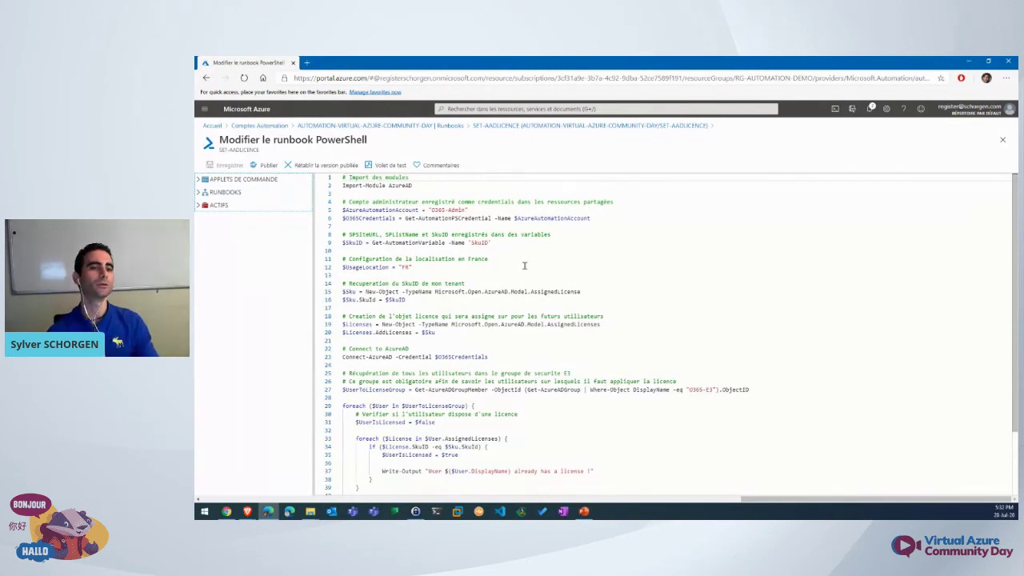
drag(357, 186, 410, 186)
click(447, 186)
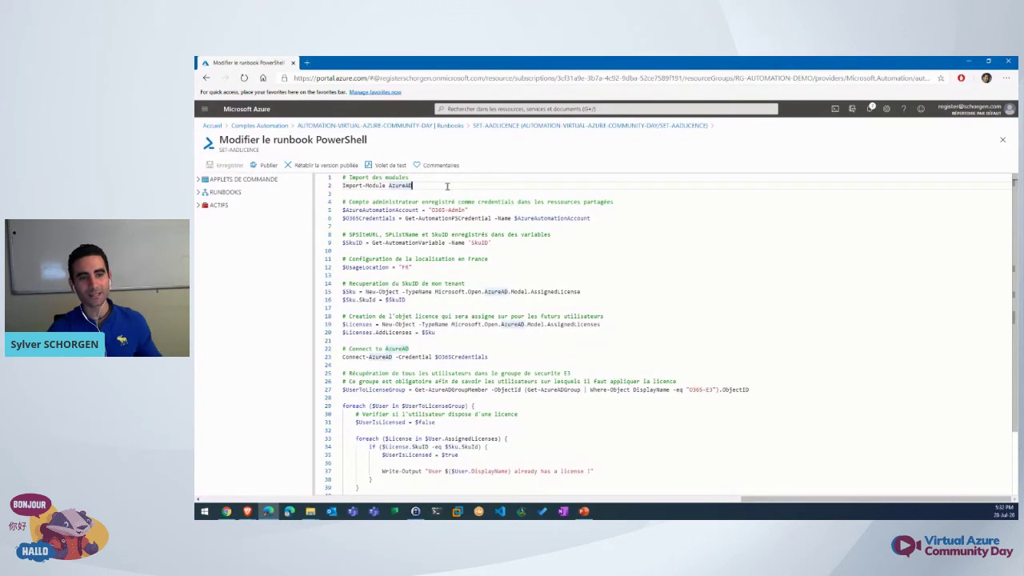
drag(430, 210, 468, 217)
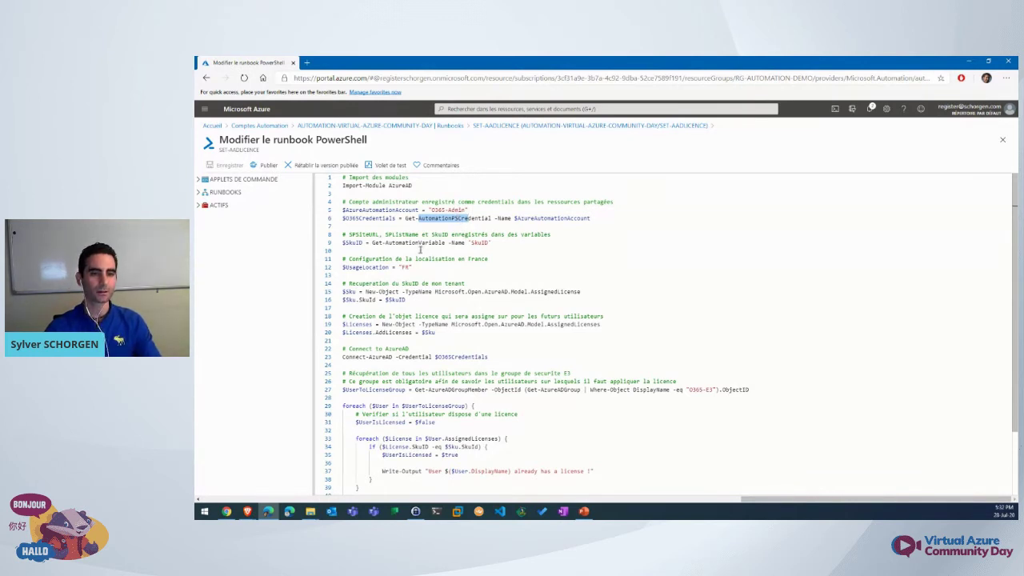
drag(403, 243, 453, 244)
click(484, 243)
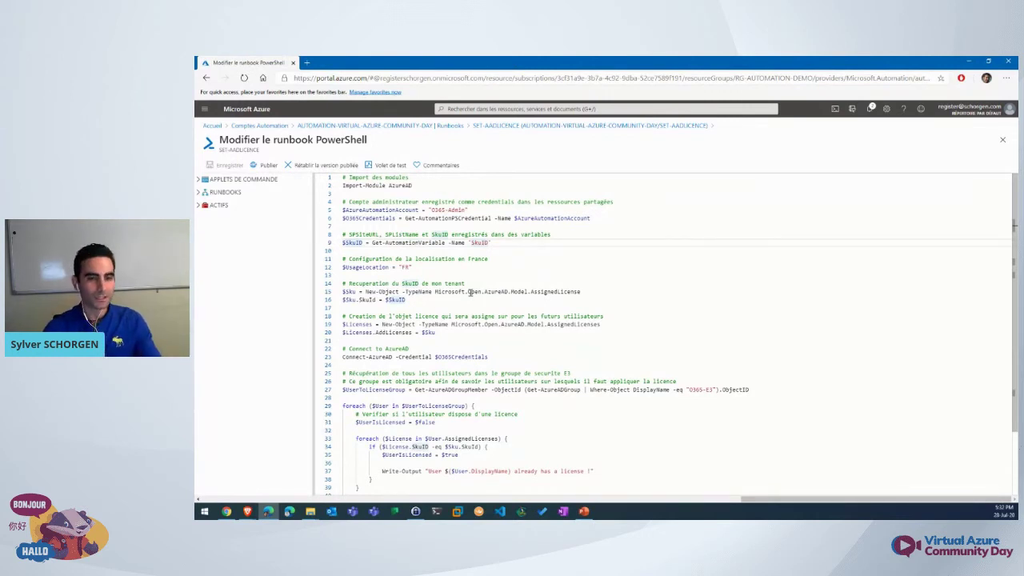
- Examine the script's usage location setting and the line that collects the O365-E3 group members
scroll(470, 292, down, 2)
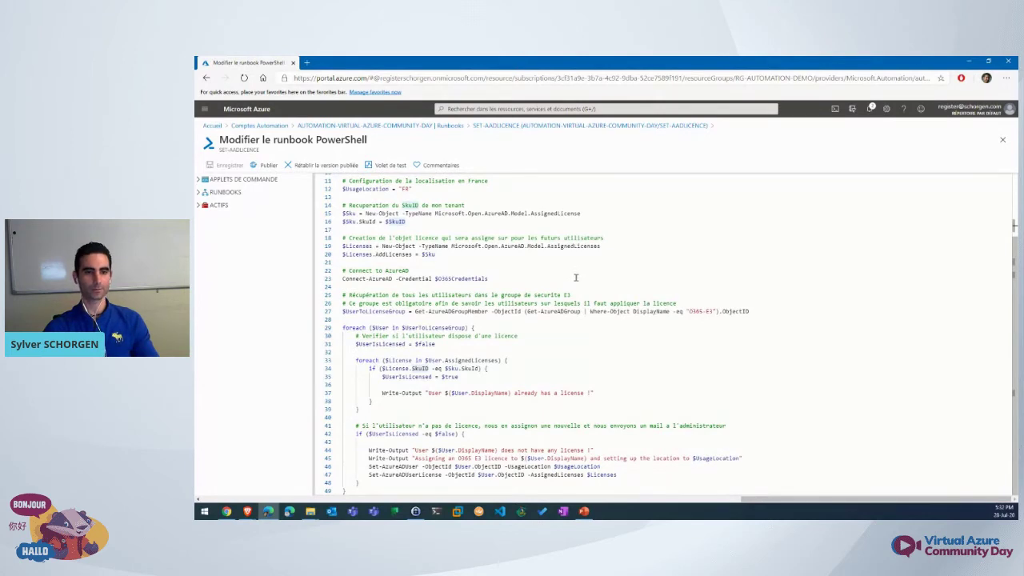
scroll(575, 283, up, 2)
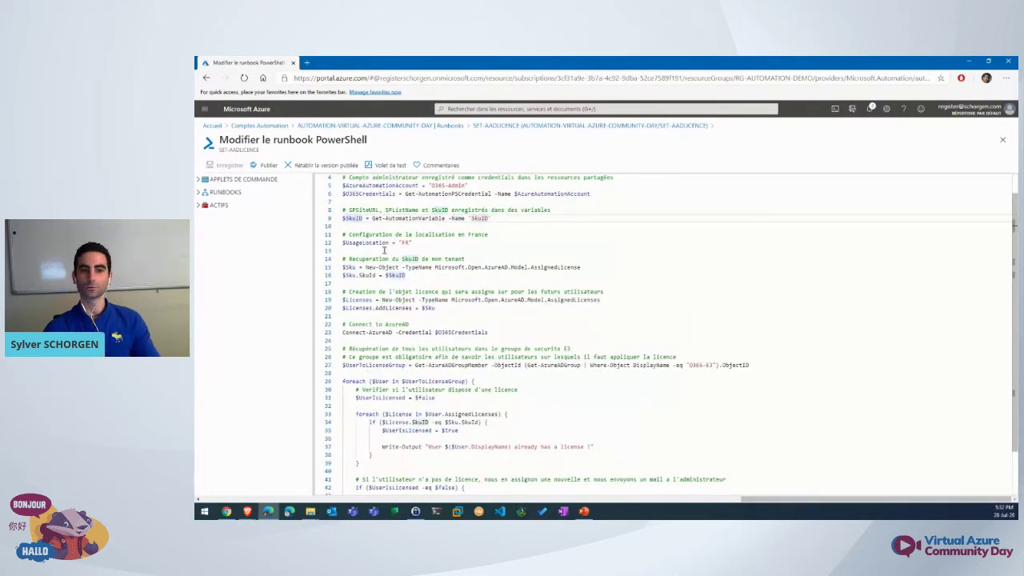
drag(373, 244, 406, 242)
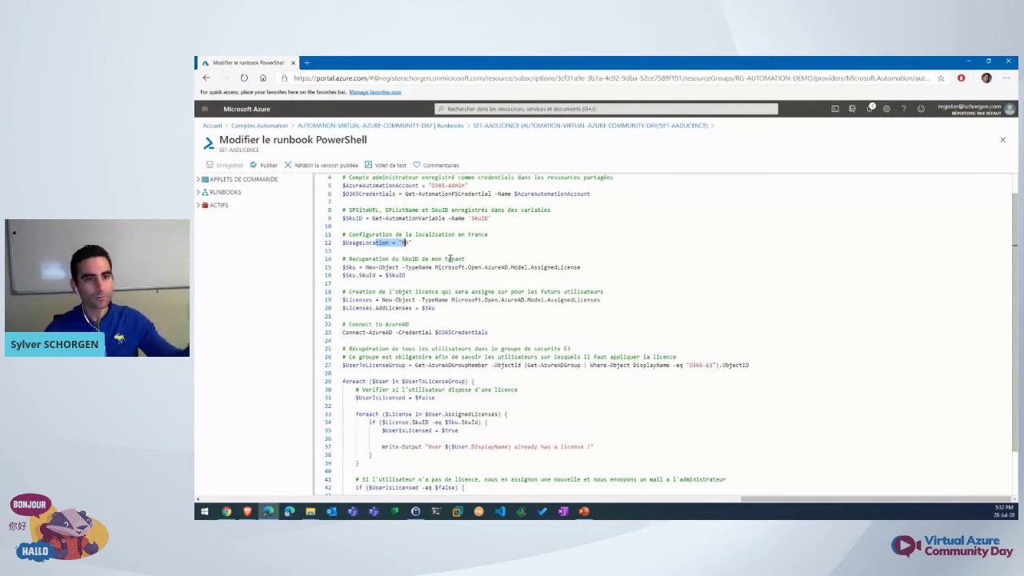
drag(420, 242, 398, 242)
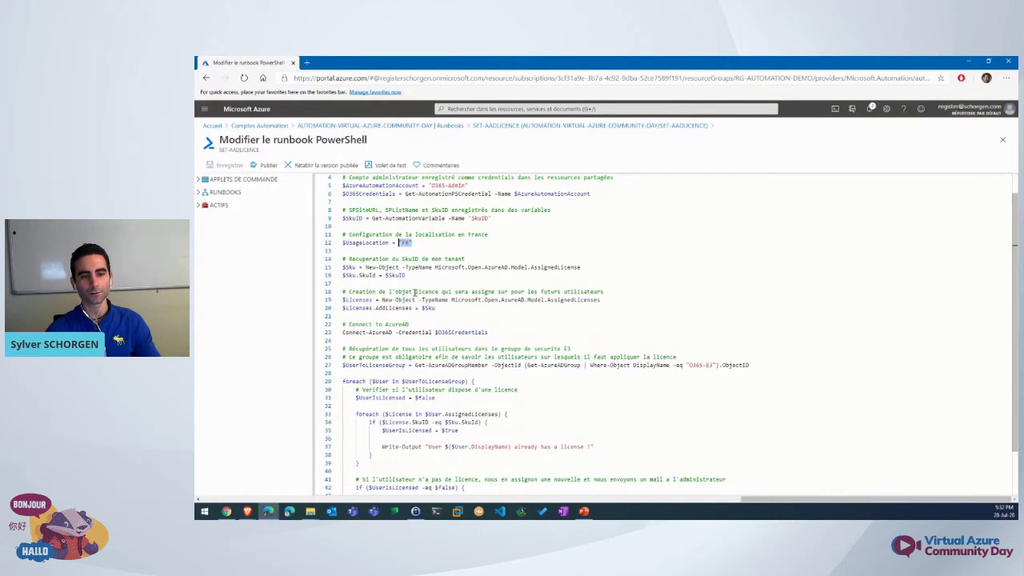
scroll(413, 296, down, 2)
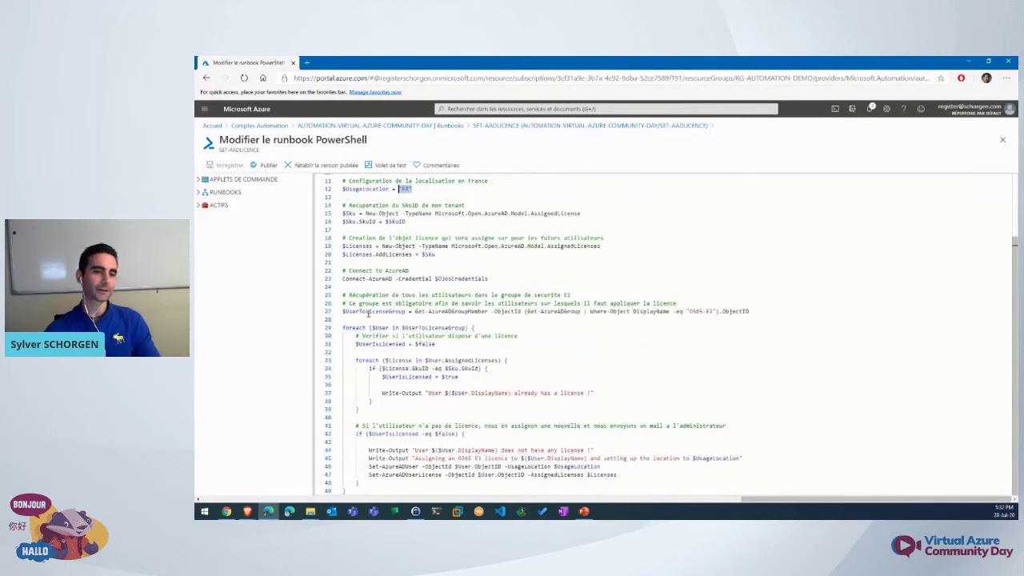
drag(356, 311, 382, 311)
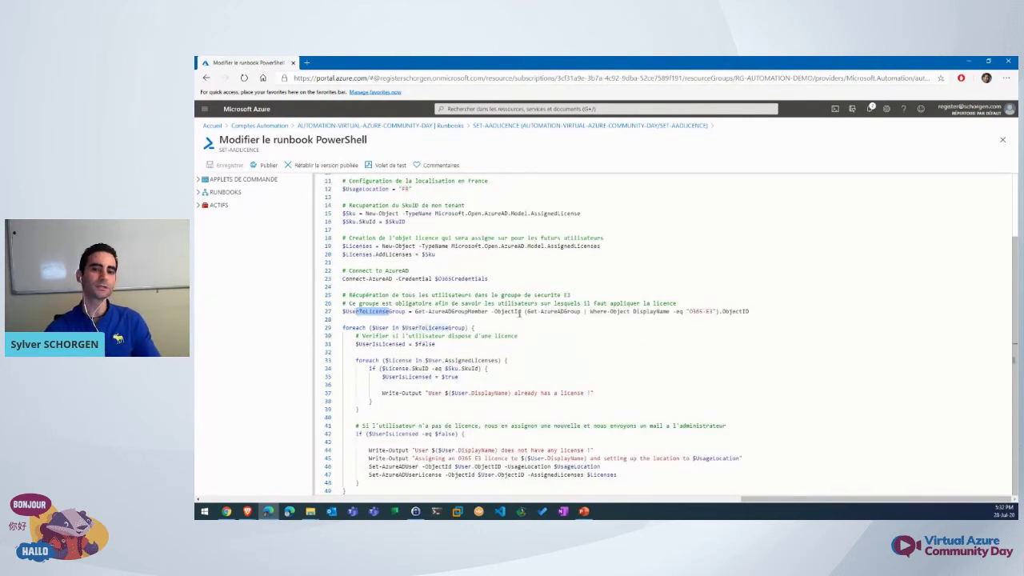
click(752, 311)
drag(751, 311, 481, 311)
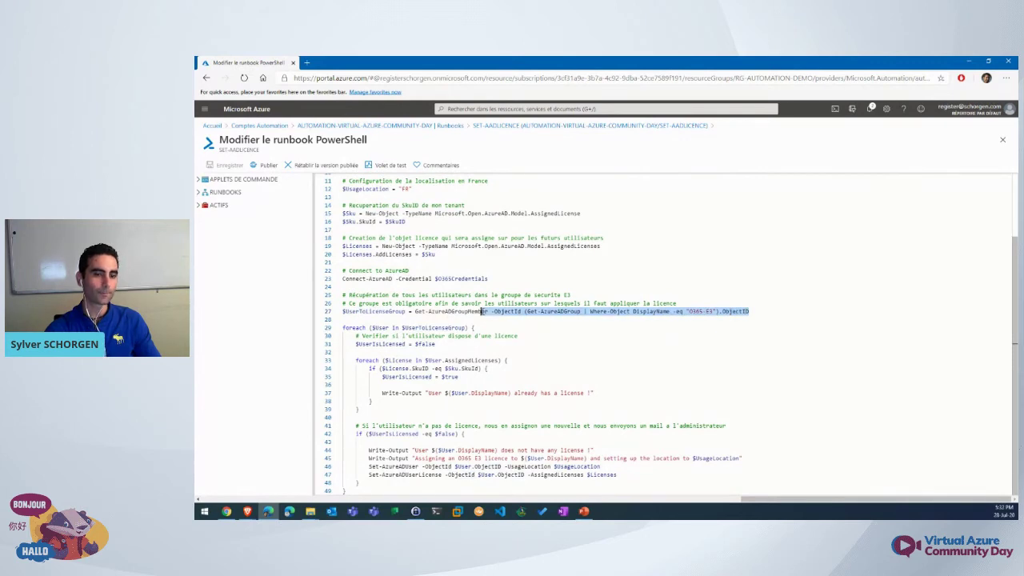
- Examine the loop that checks each user's existing licences and the commands that assign a licence to unlicensed users
click(421, 376)
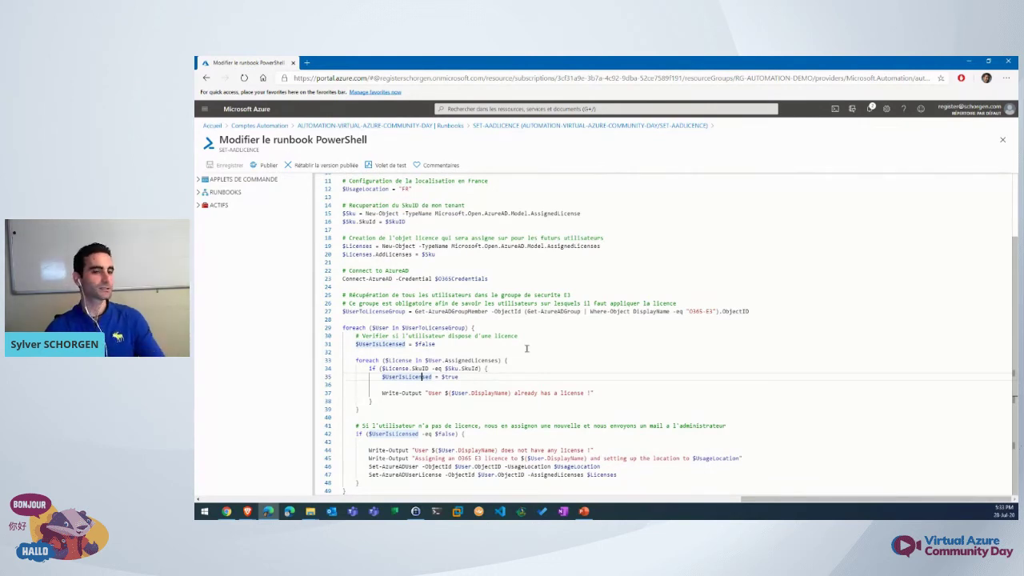
drag(390, 392, 457, 390)
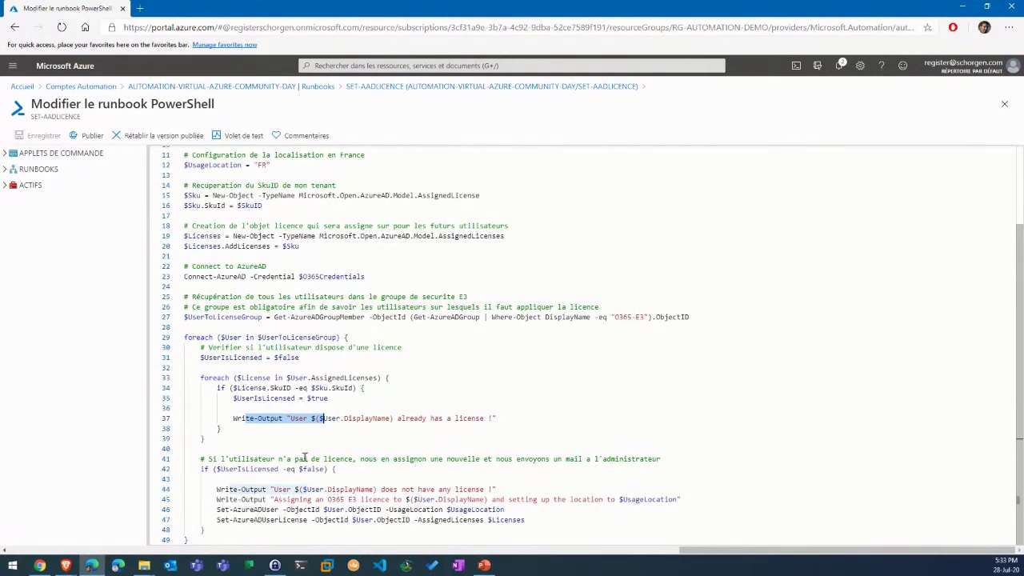
click(303, 499)
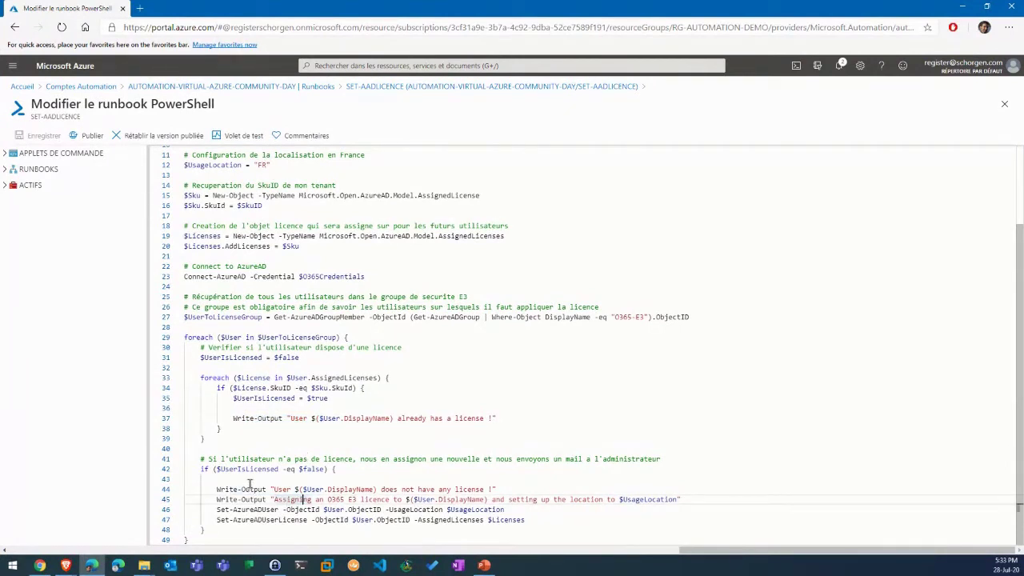
drag(266, 510, 266, 520)
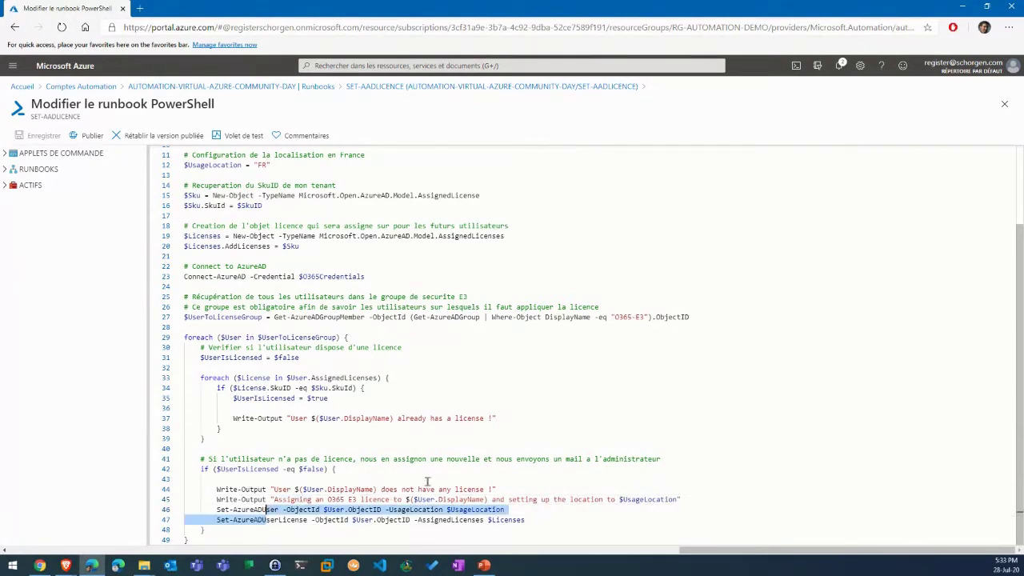
- Publish the SET-AADLICENCE runbook, replacing its previously published version
click(85, 139)
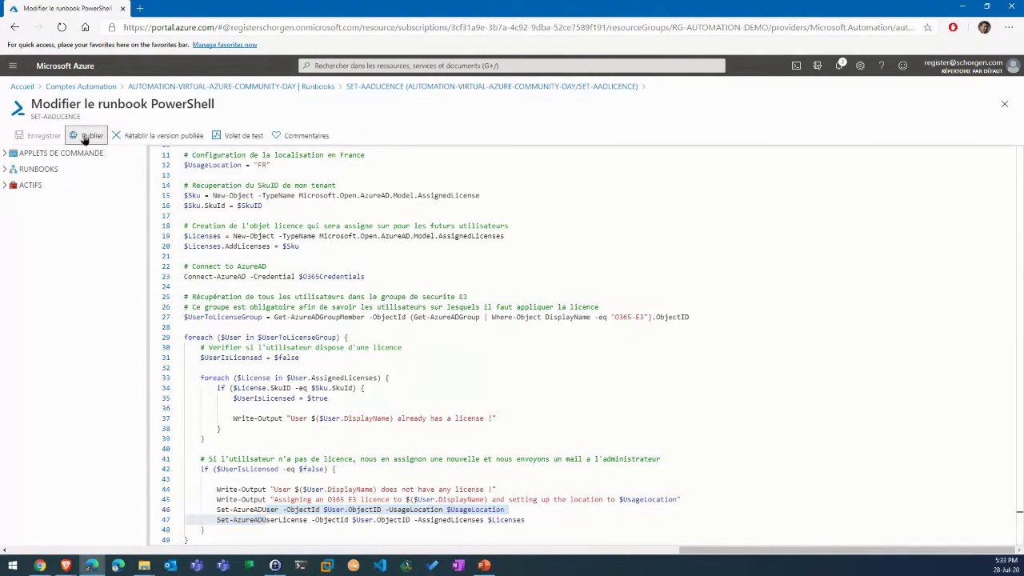
click(40, 204)
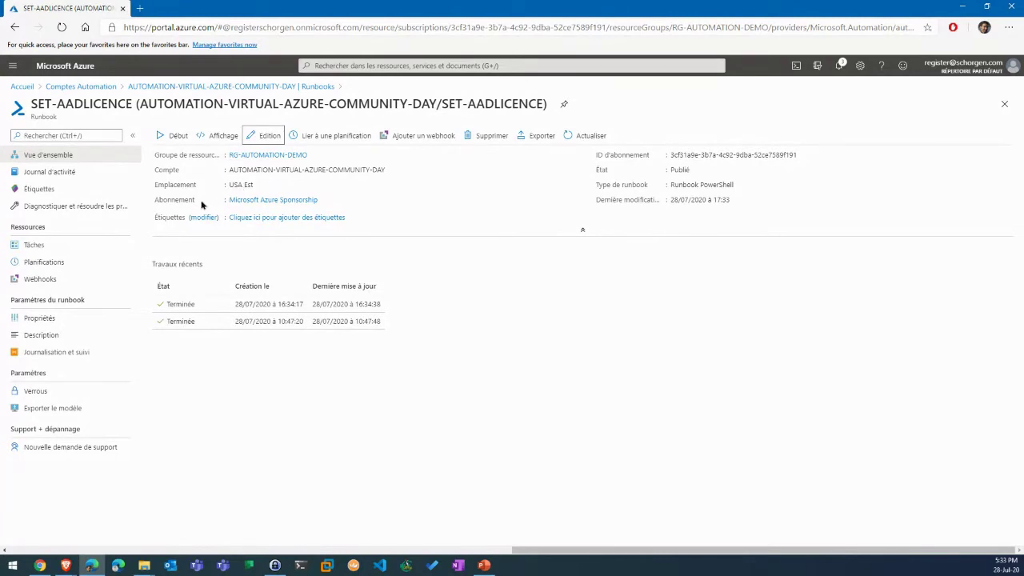
- Run the SET-AADLICENCE runbook and refresh the job's output to read what the script wrote
click(159, 136)
click(176, 204)
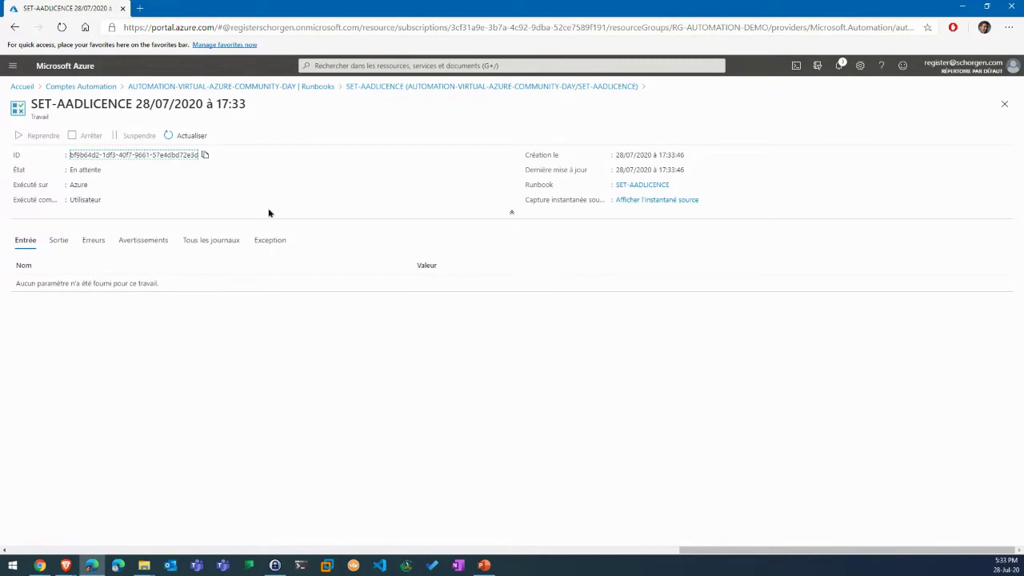
click(86, 169)
click(60, 241)
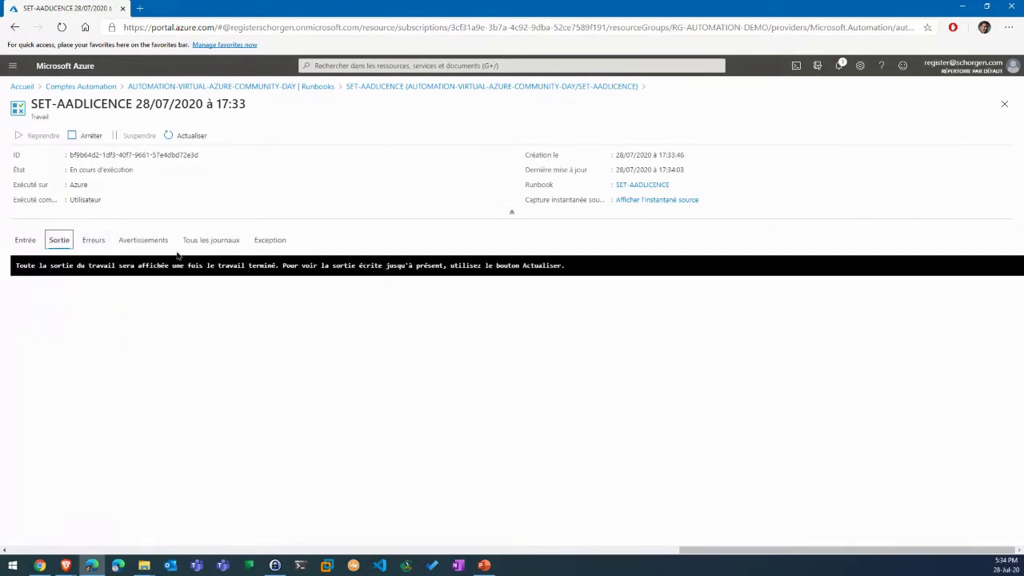
click(178, 136)
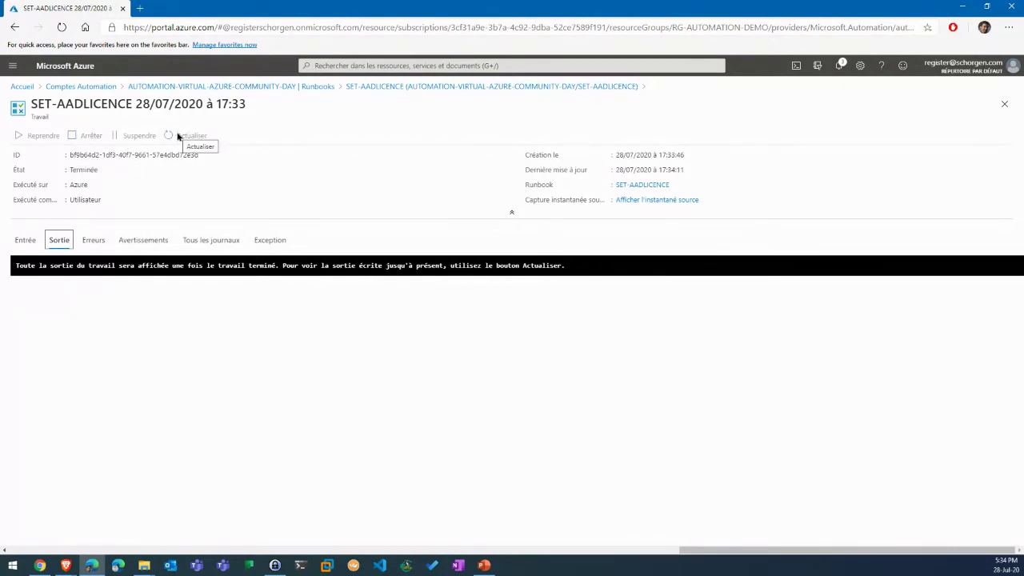
click(184, 136)
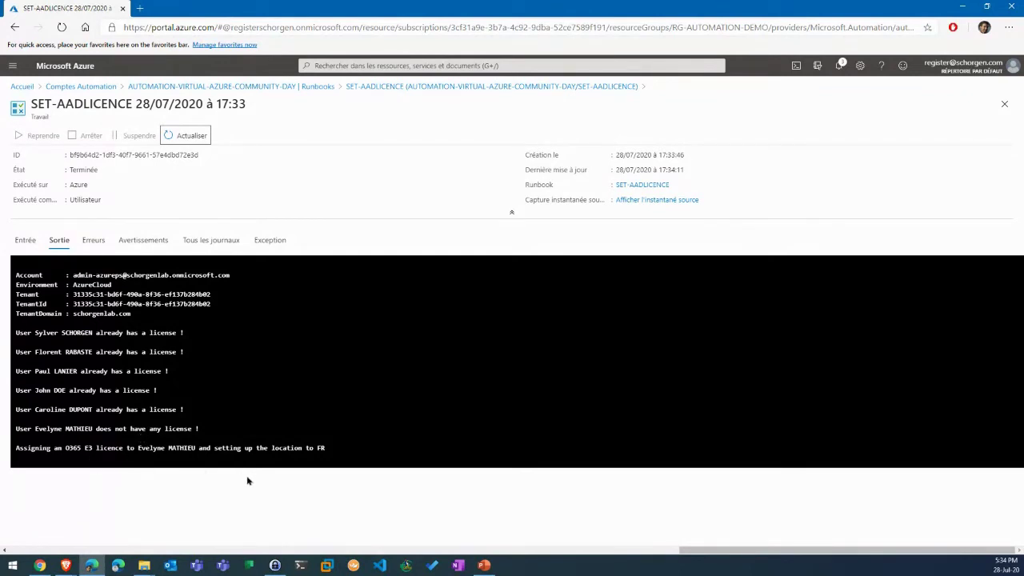
- Switch to the Microsoft 365 admin center and compare the active users' licences and usage locations with the list loaded before the run
click(39, 564)
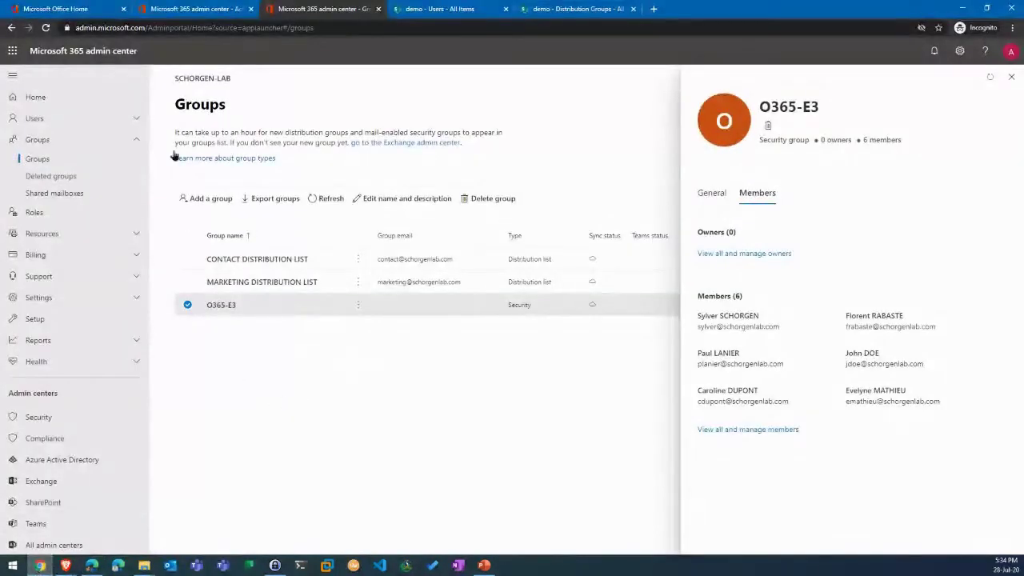
click(35, 118)
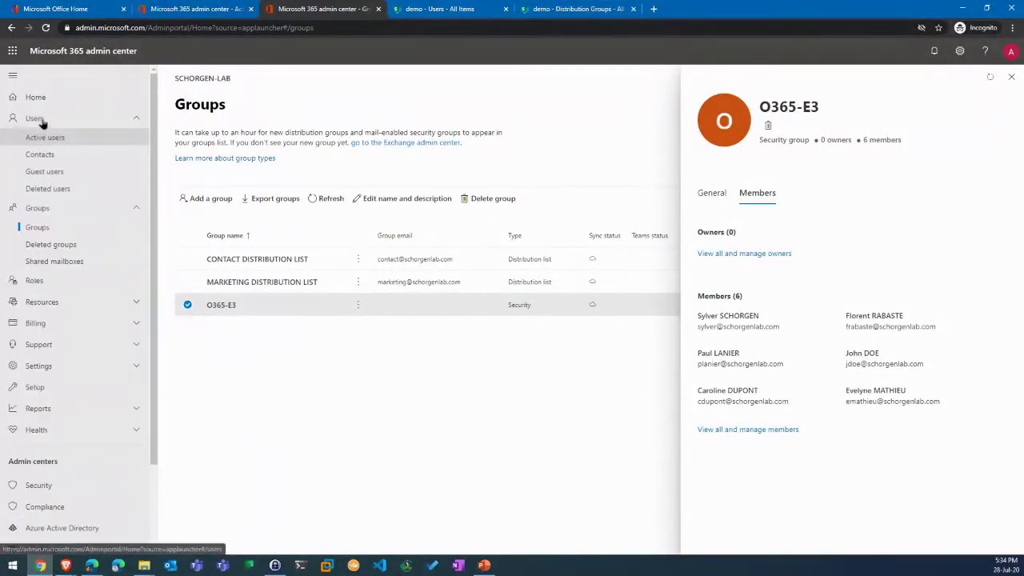
click(46, 137)
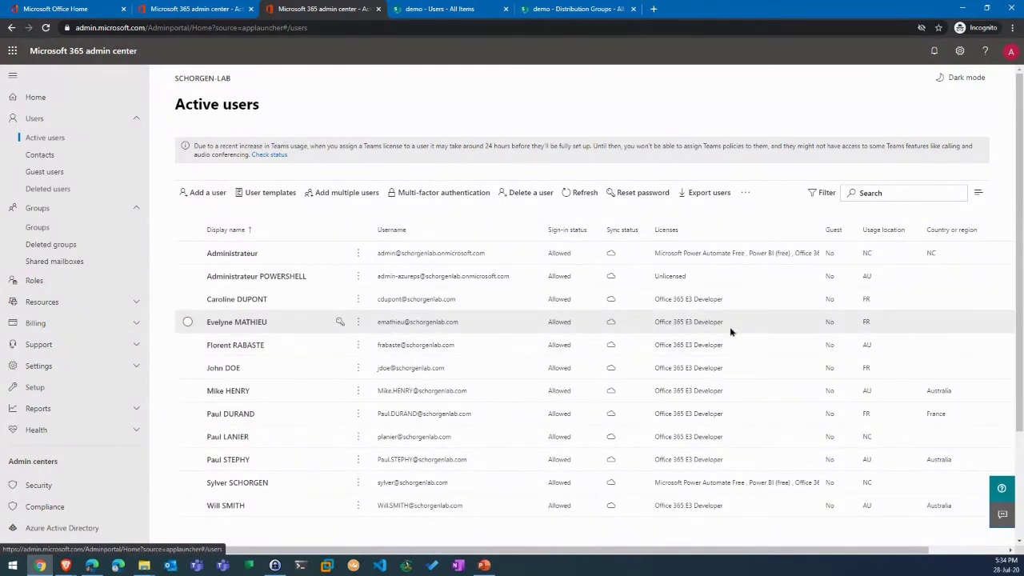
click(185, 8)
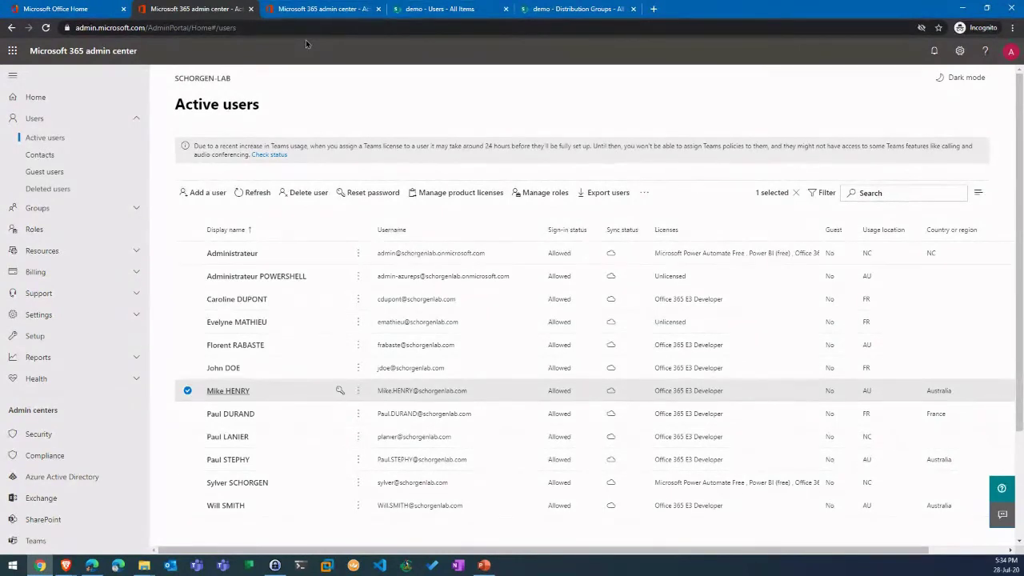
click(315, 9)
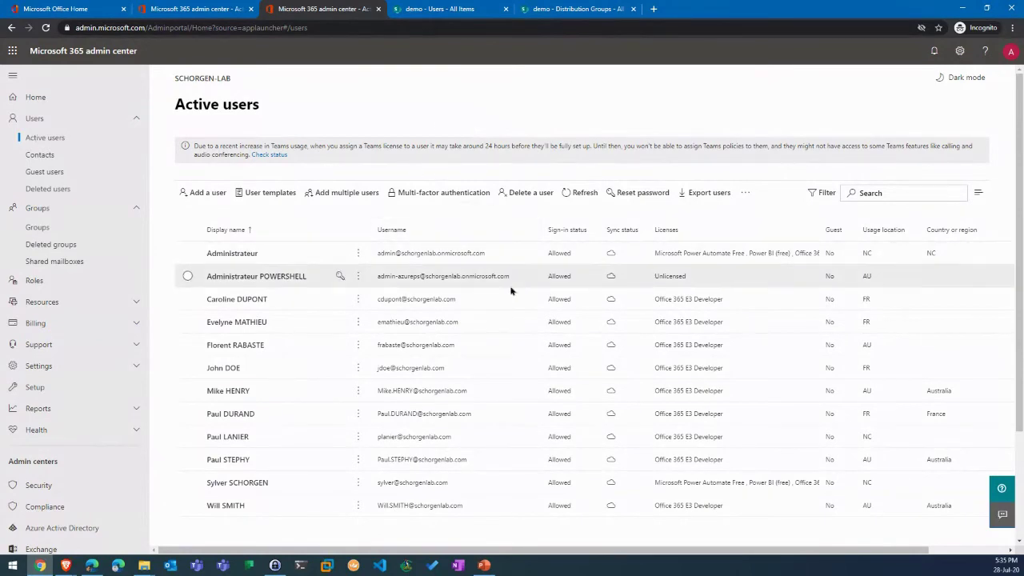
- Enlarge the Active users page to 175% and look through the user list
key(ctrl+plus)
key(ctrl+plus)
key(ctrl+plus)
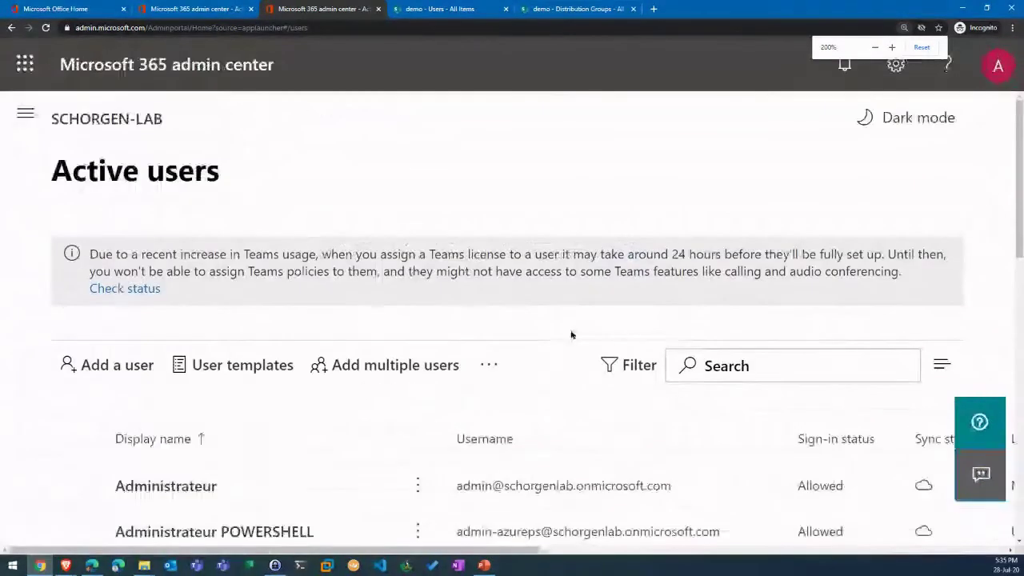
key(ctrl+minus)
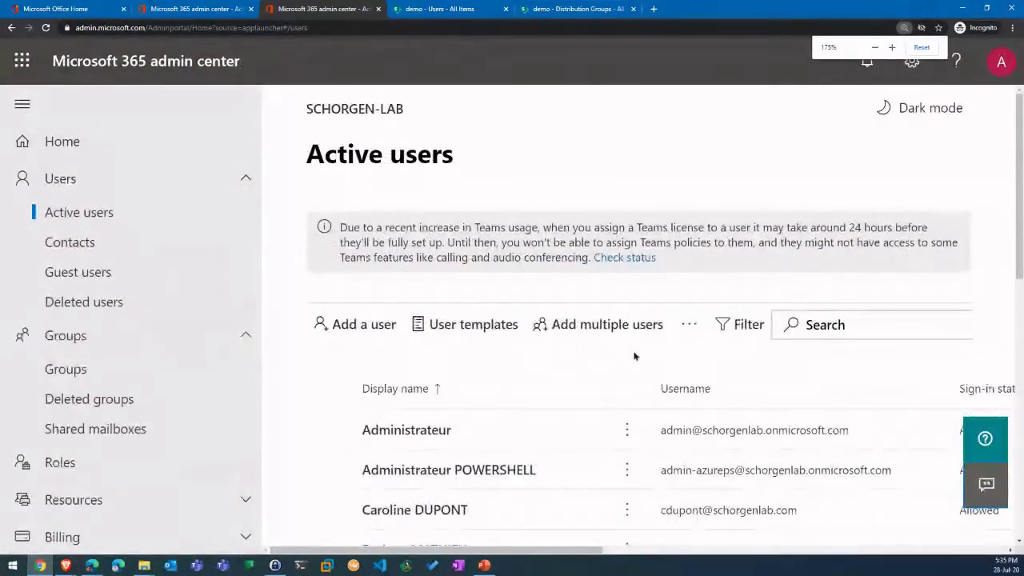
scroll(635, 355, down, 2)
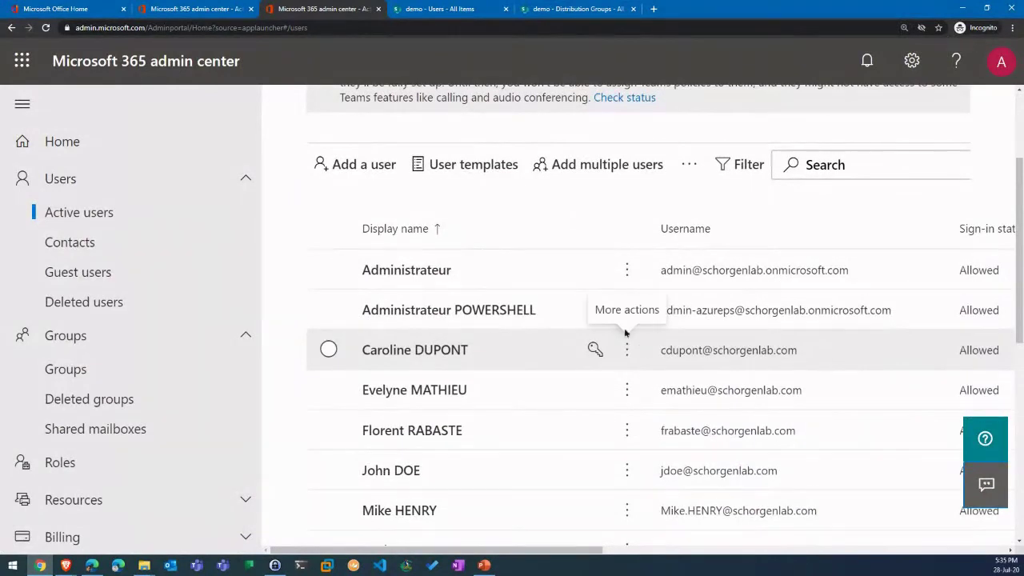
scroll(612, 240, down, 1)
scroll(608, 234, down, 1)
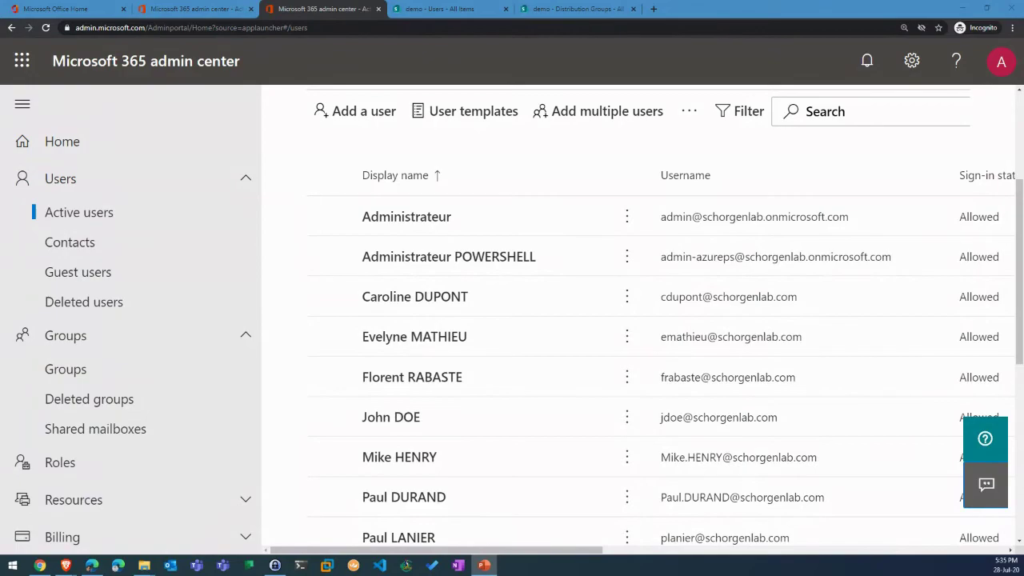
- Switch to the PowerPoint slide show and advance to the Scenario 2 slide on automating distribution list management
click(484, 564)
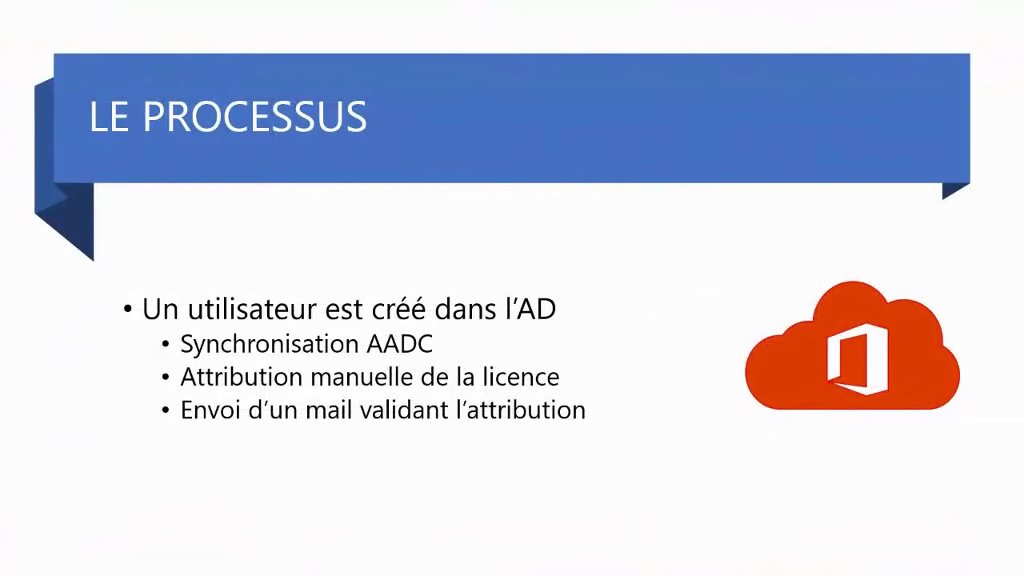
key(Right)
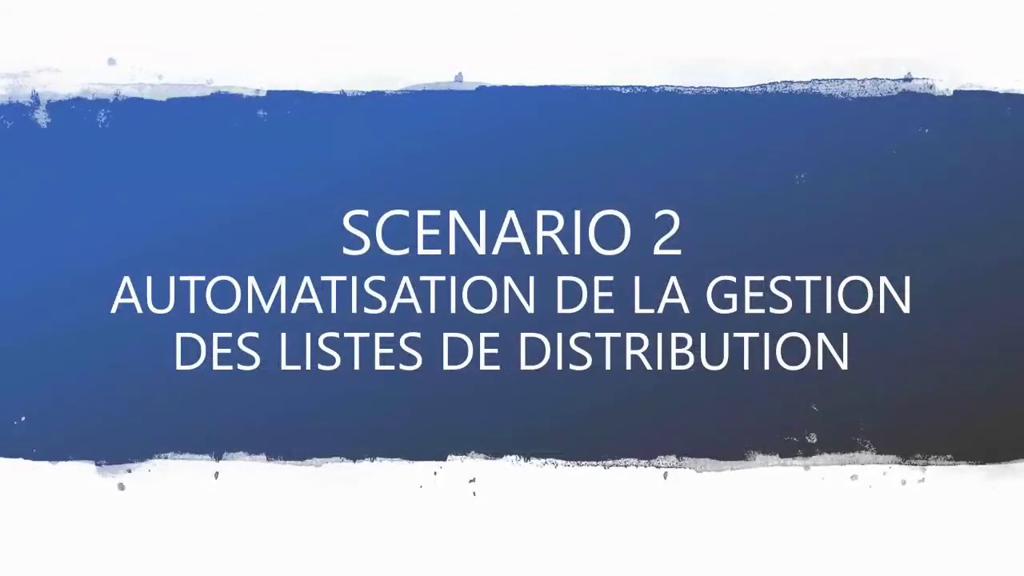
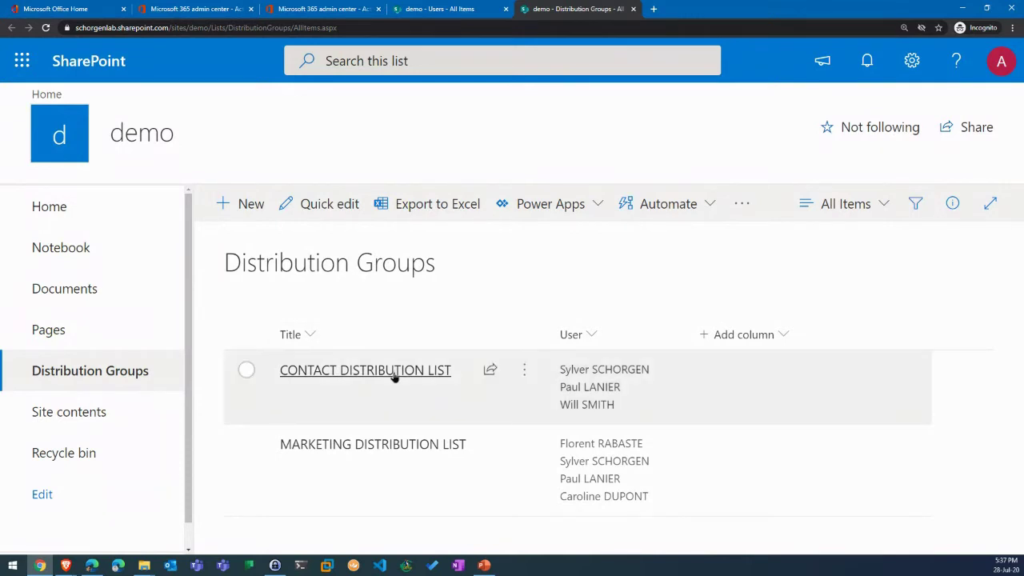
- Add the newly licensed user to the User field of the CONTACT DISTRIBUTION LIST item in SharePoint and save the item
click(393, 370)
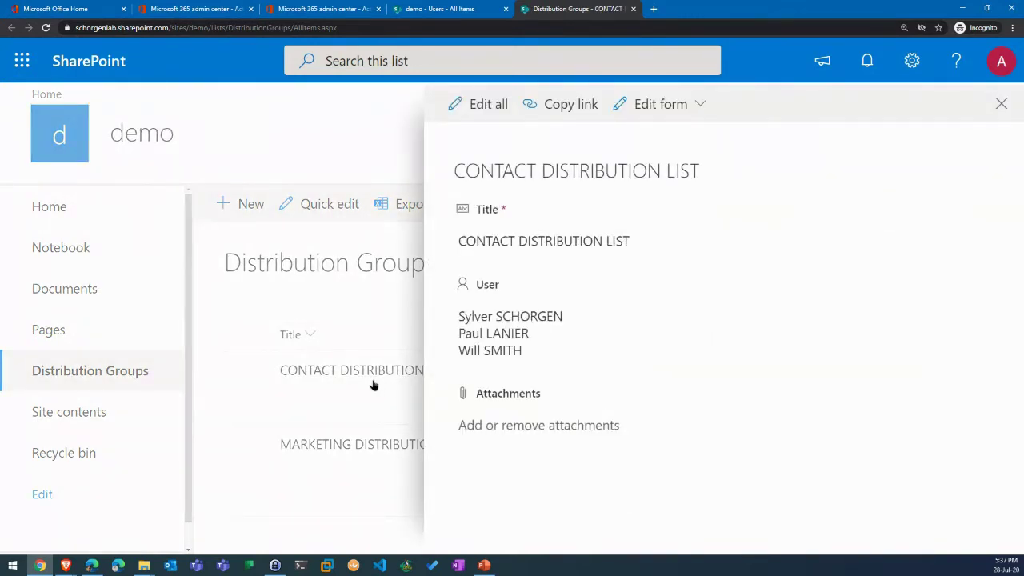
click(477, 114)
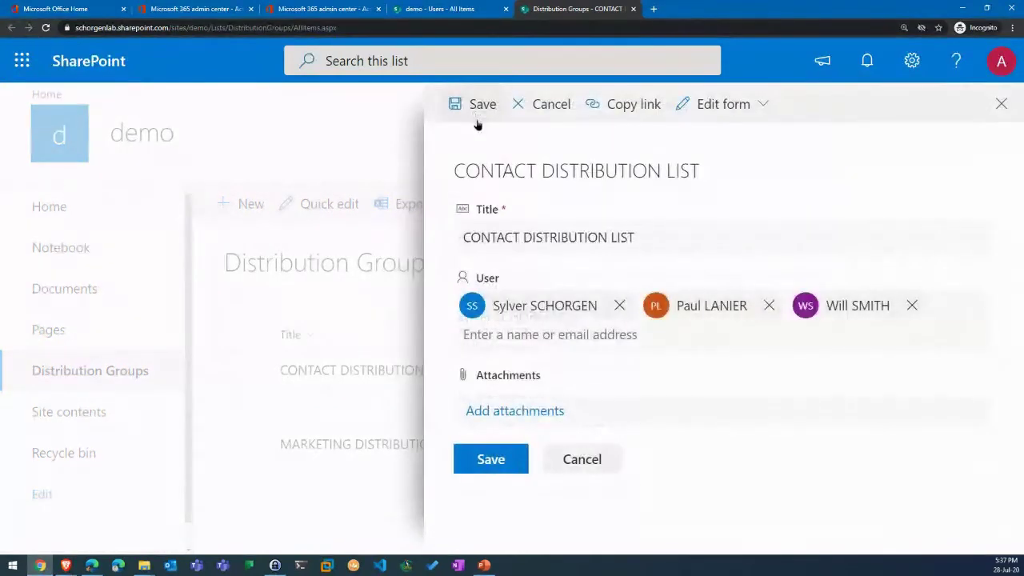
click(501, 334)
text(evel)
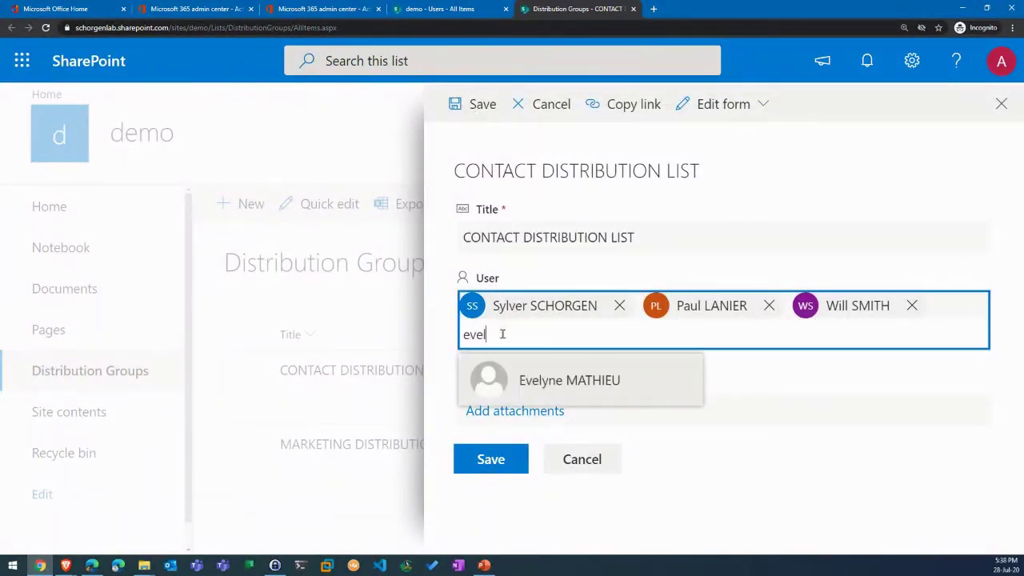
click(526, 378)
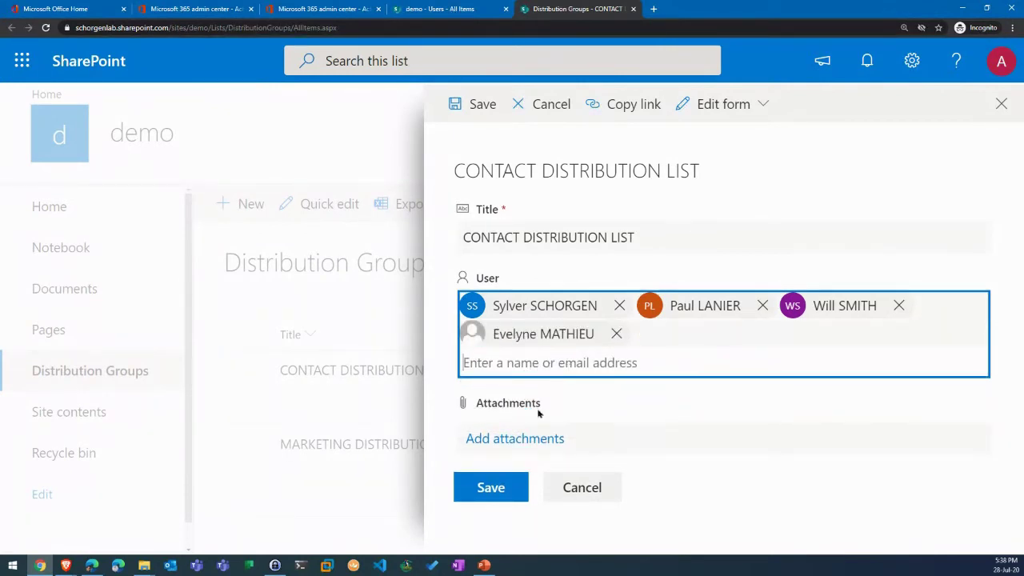
click(496, 489)
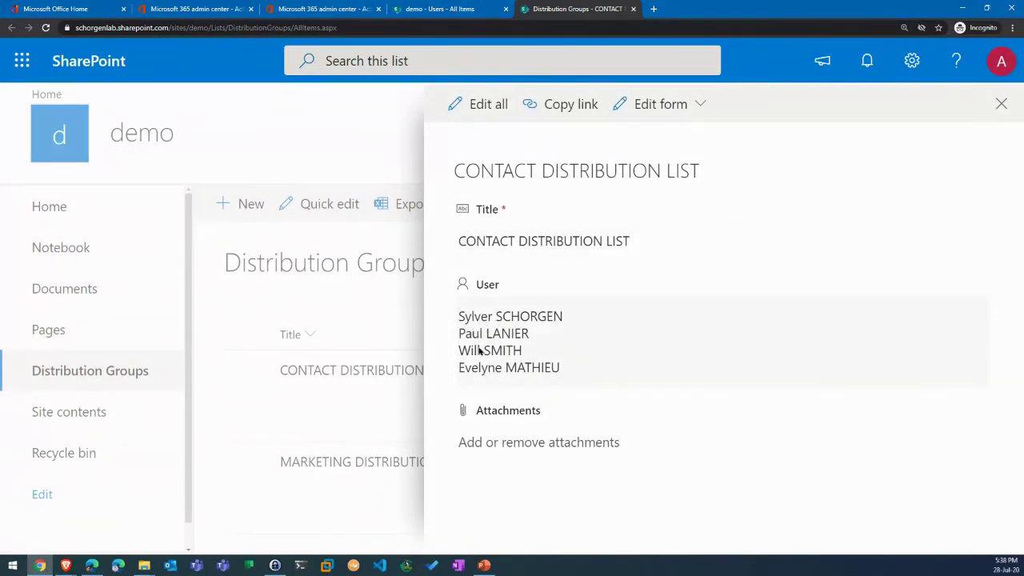
click(1000, 104)
- Check the members of the CONTACT DISTRIBUTION LIST group in the Microsoft 365 admin center against the SharePoint Distribution Groups list
click(324, 7)
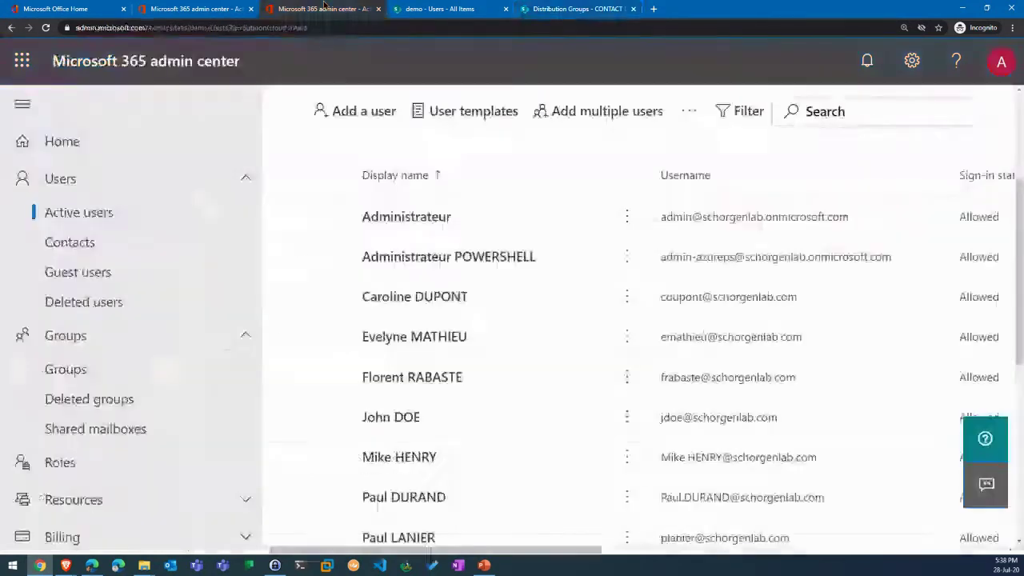
click(76, 337)
click(76, 337)
click(70, 370)
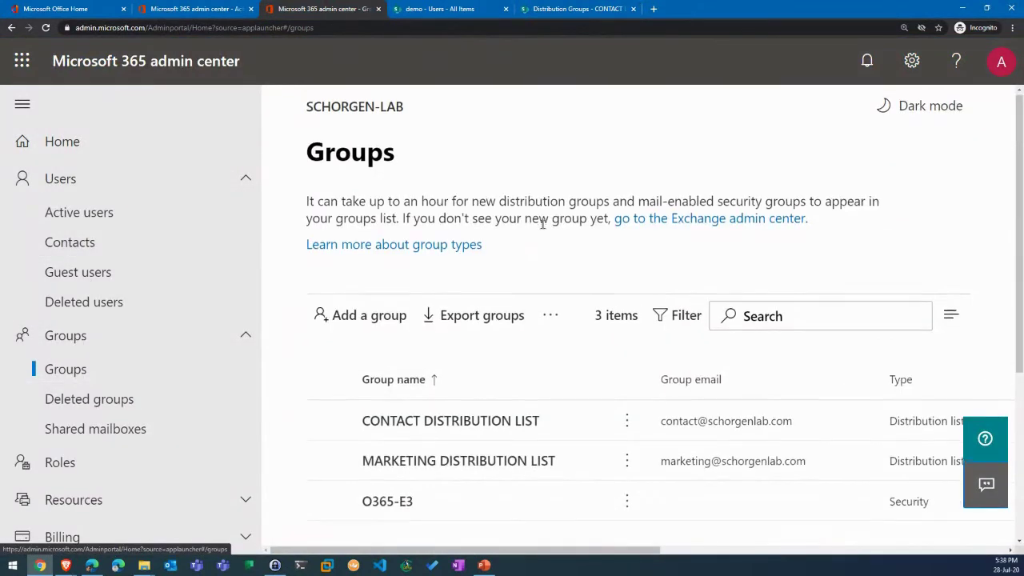
scroll(485, 381, down, 1)
click(426, 379)
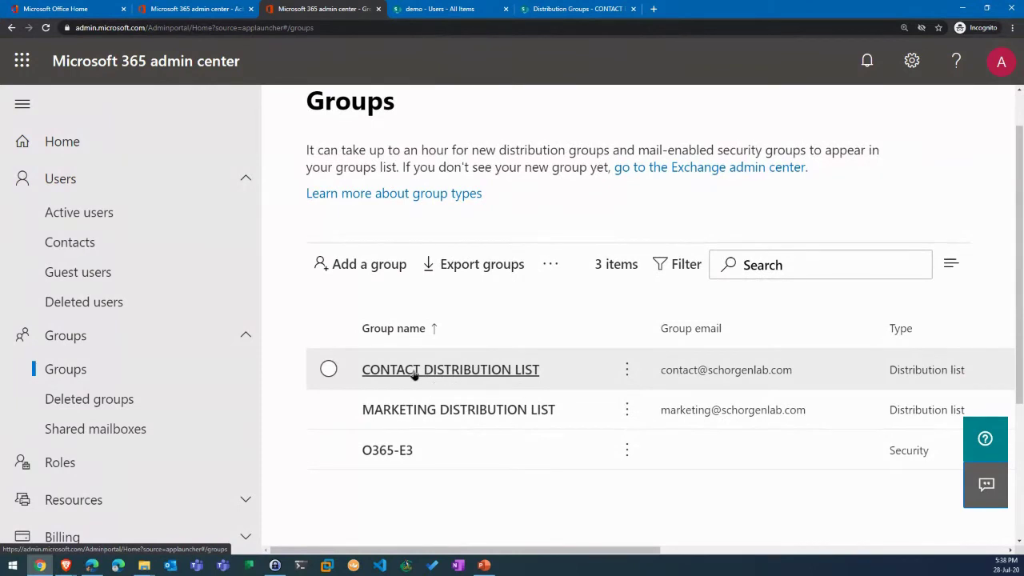
click(564, 310)
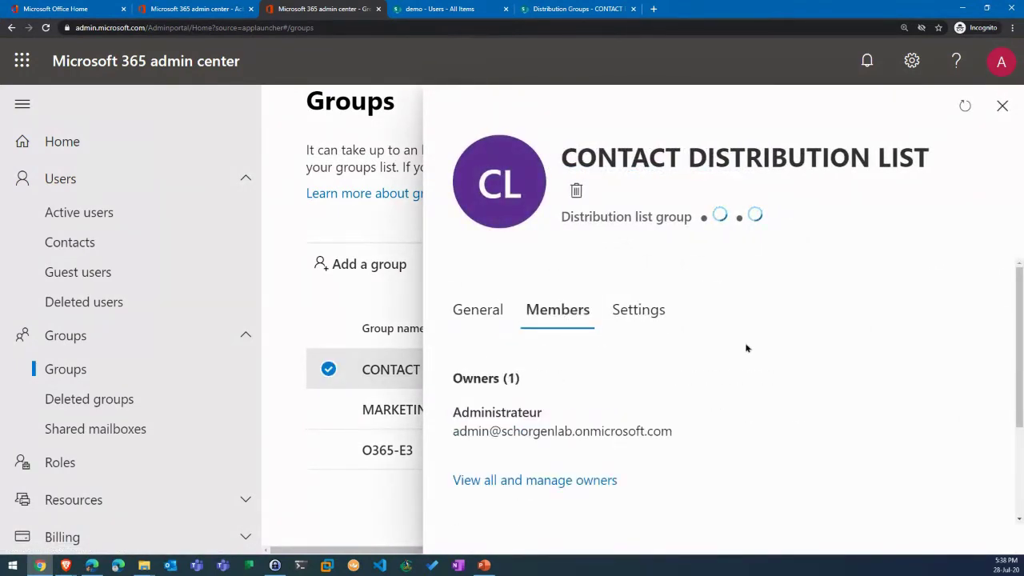
scroll(812, 349, down, 2)
scroll(812, 353, down, 1)
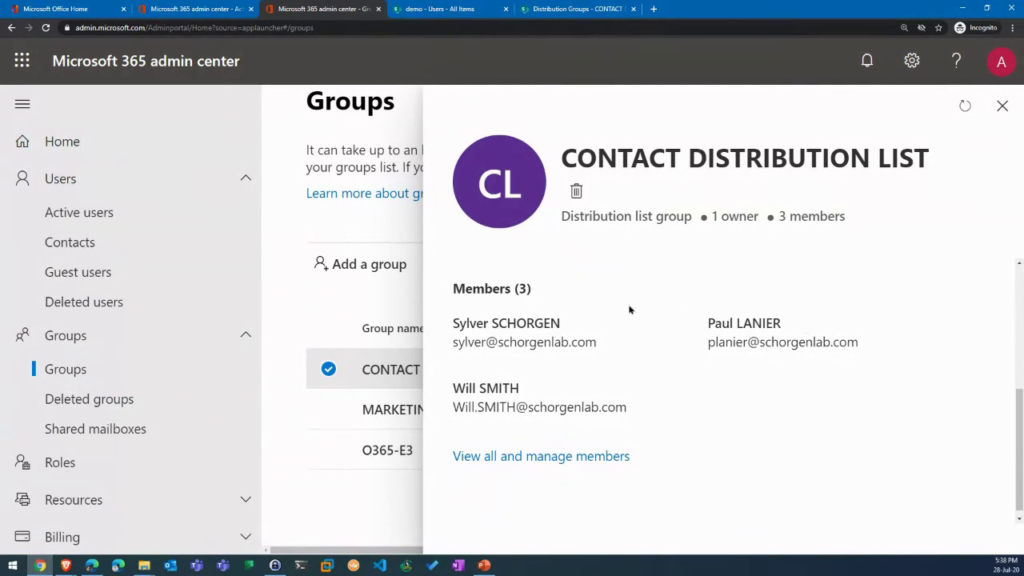
click(578, 7)
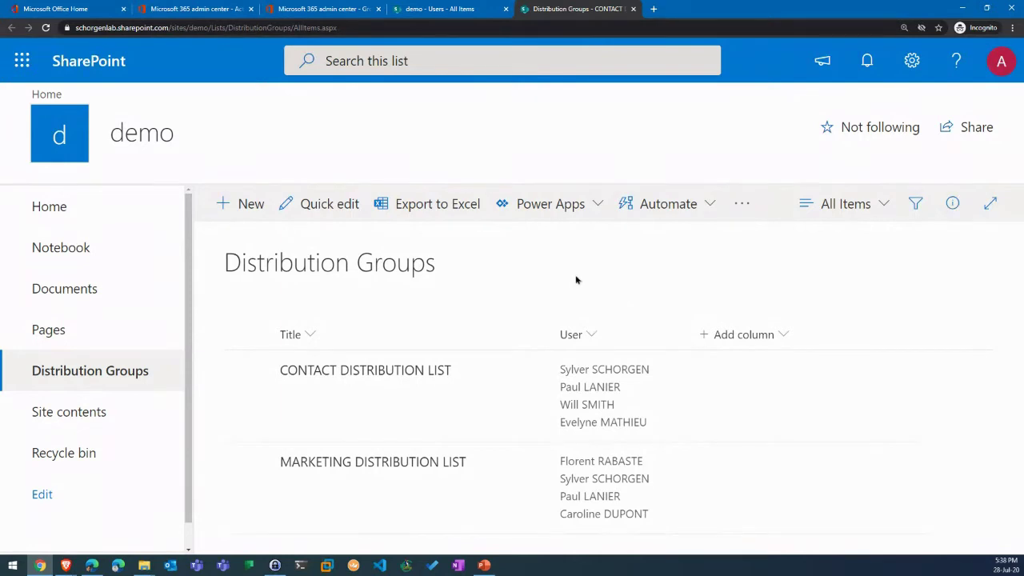
- Switch to the Azure portal and open the SET-EXODISTRIBUTIONGROUP runbook of the automation account for editing, with the page enlarged to 175%
click(92, 565)
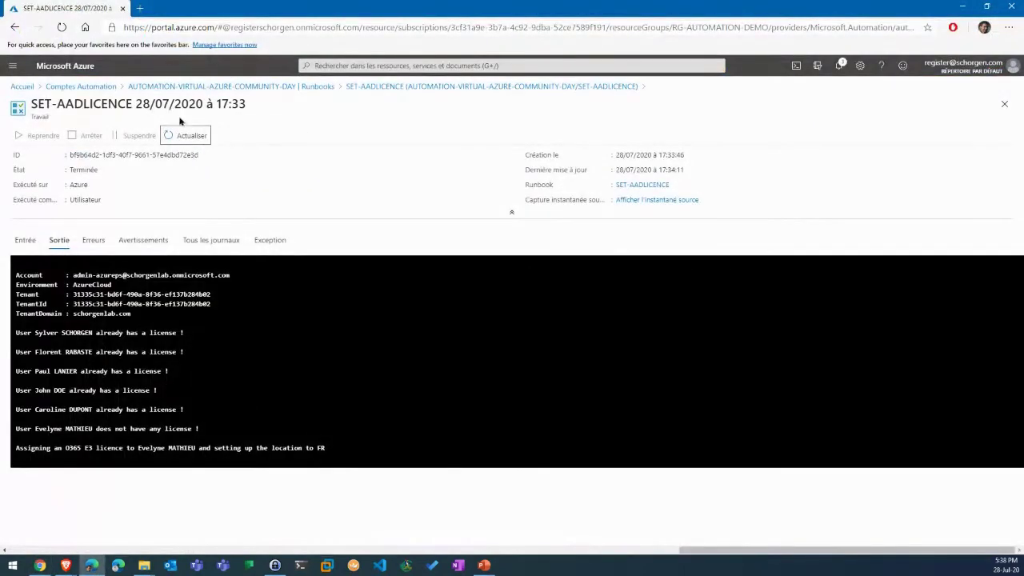
click(202, 86)
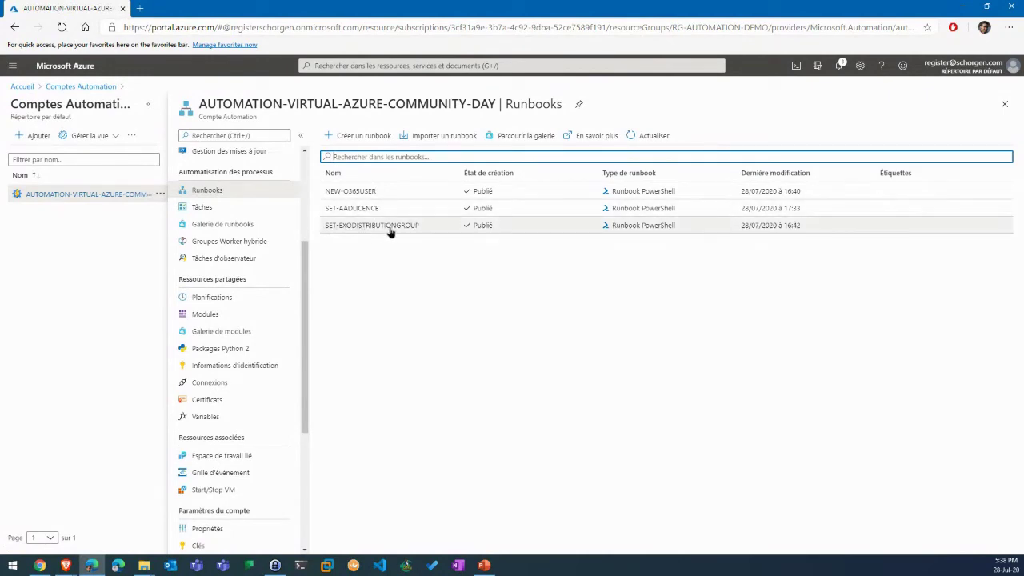
key(ctrl+plus)
key(ctrl+plus)
key(ctrl+plus)
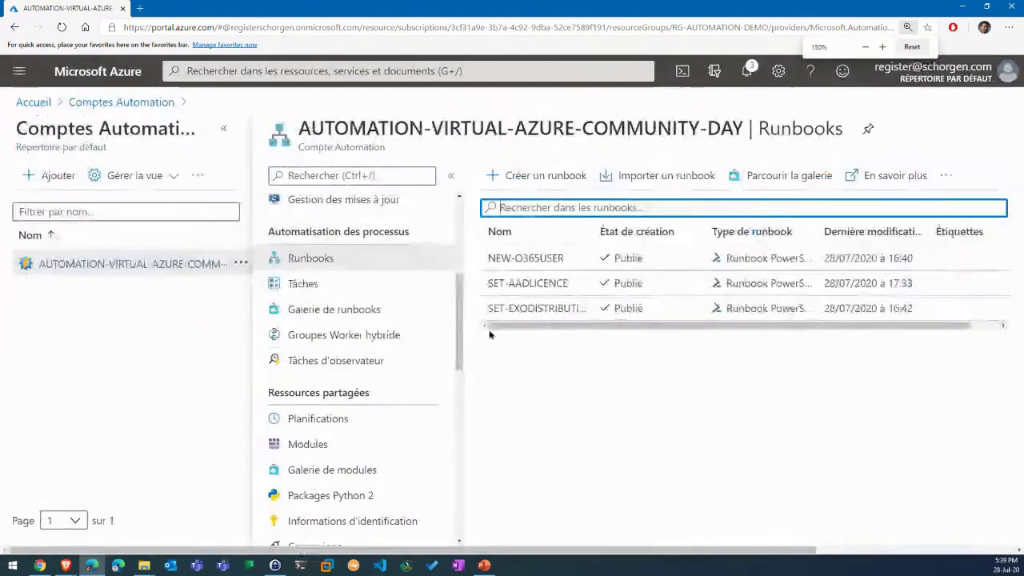
key(ctrl+plus)
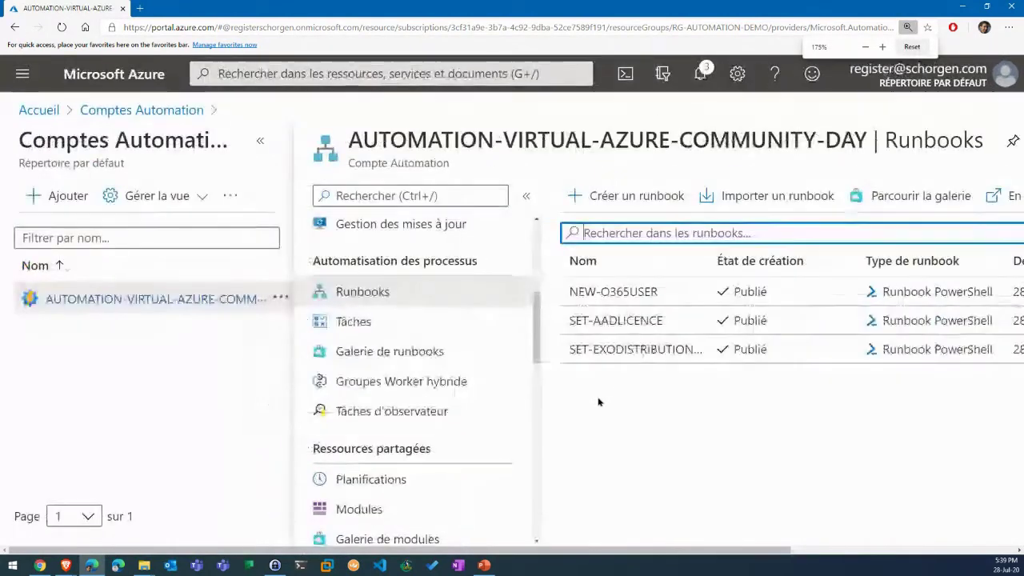
click(629, 357)
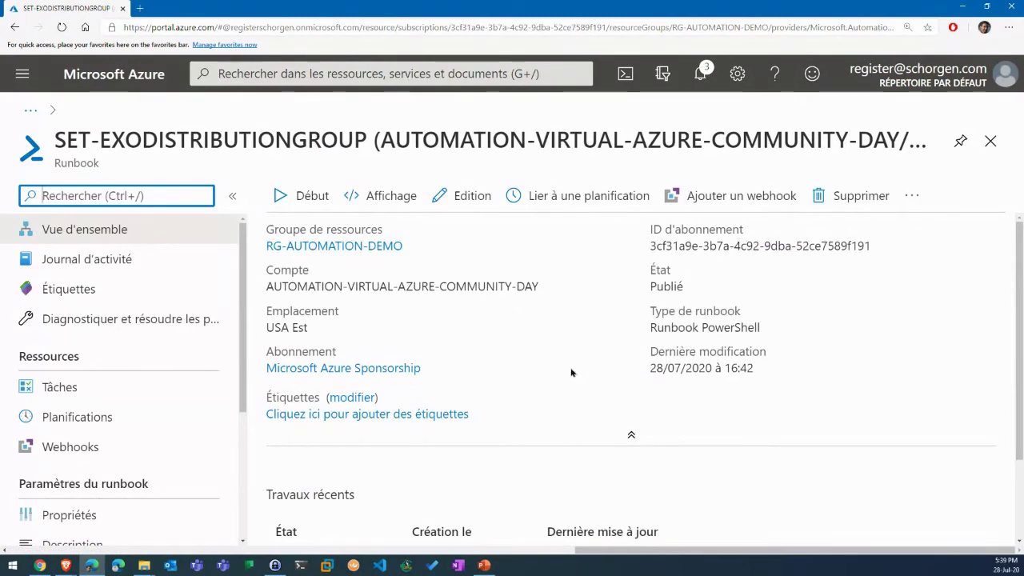
click(459, 195)
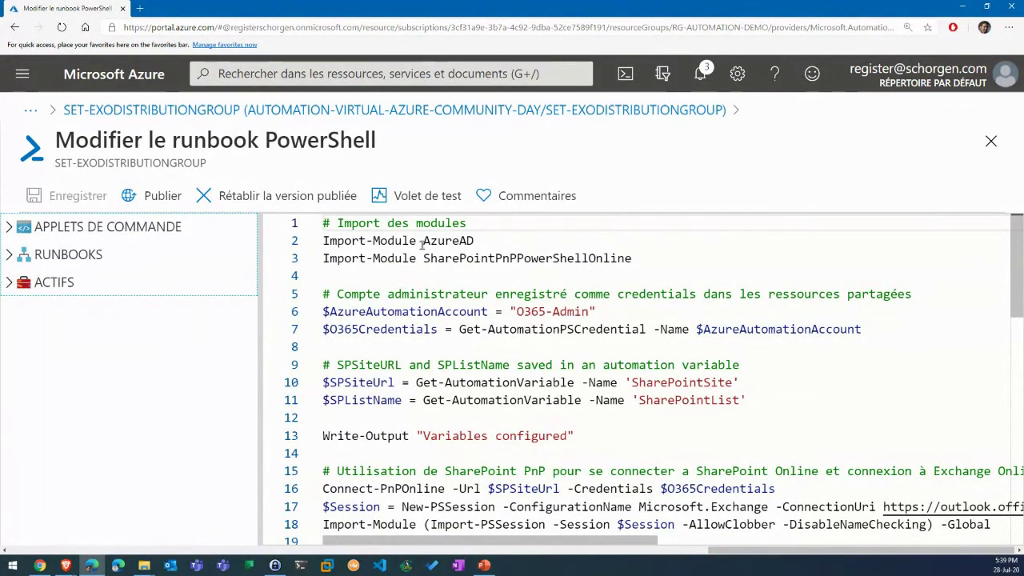
- Examine the script's import lines for the AzureAD and SharePointPnPPowerShellOnline modules
drag(387, 239, 468, 258)
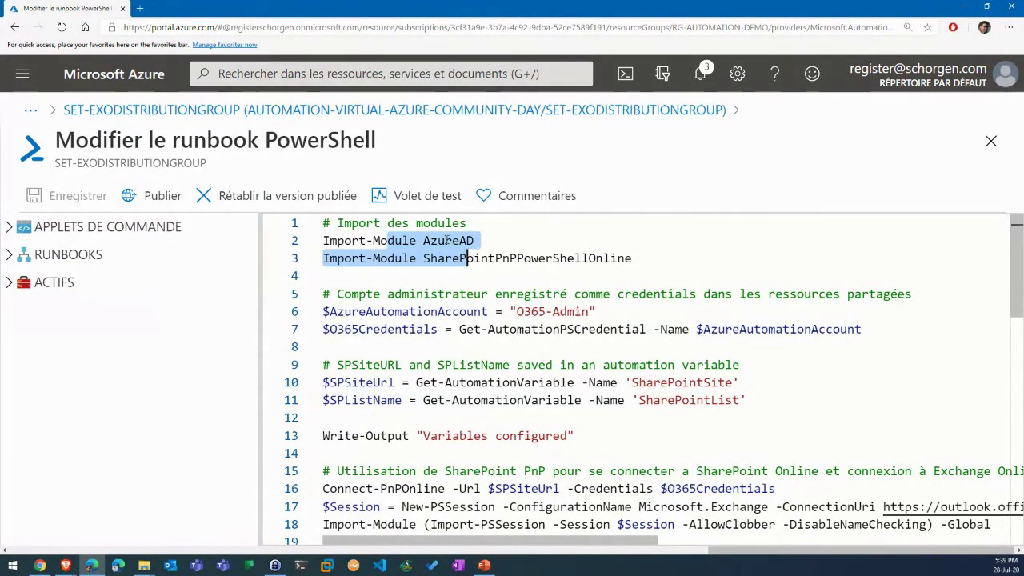
click(446, 240)
drag(426, 258, 610, 259)
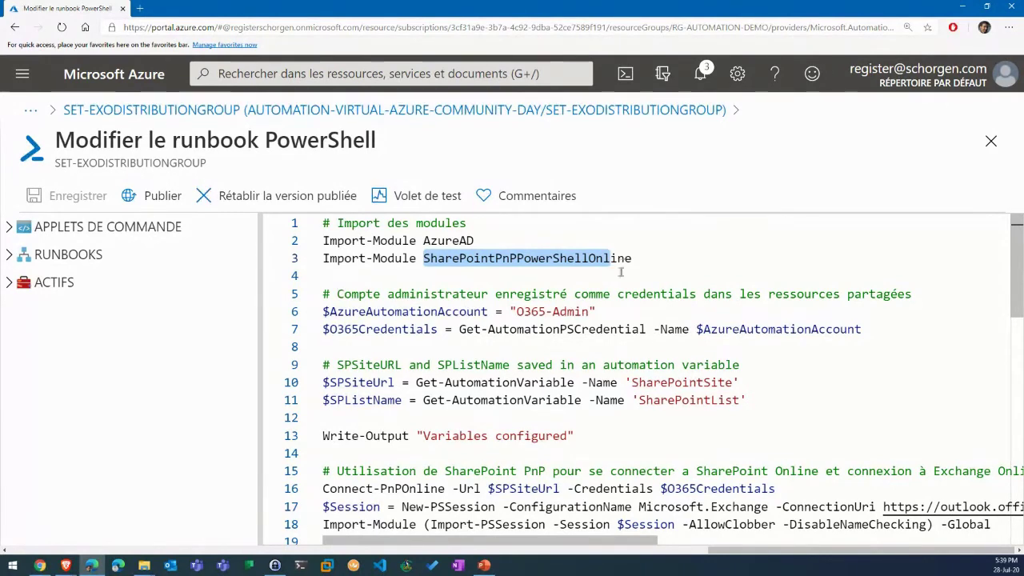
- Examine the script lines that load the O365-Admin credential and the SharePointSite and SharePointList automation variables
drag(422, 312, 575, 330)
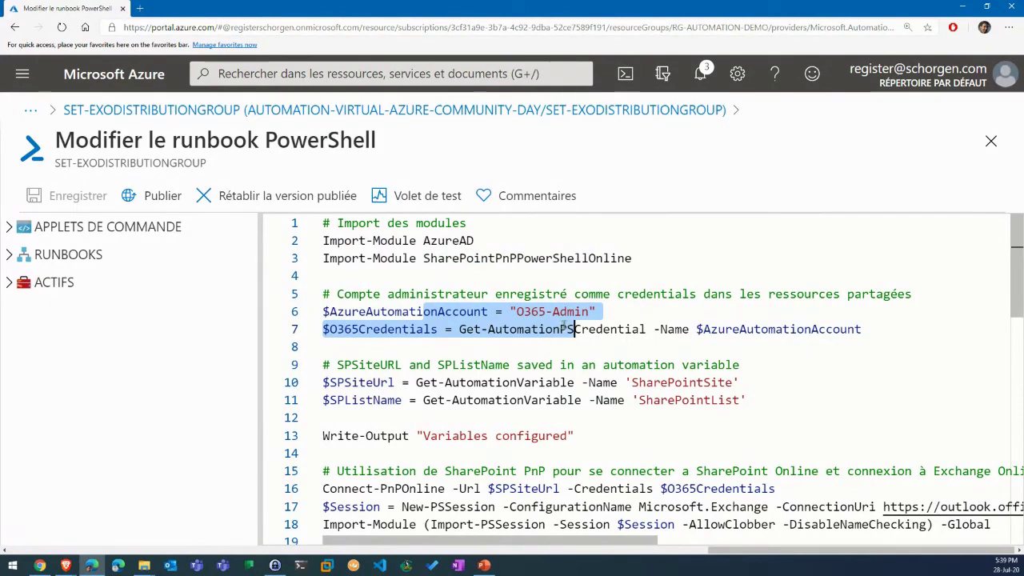
scroll(543, 330, down, 3)
scroll(543, 330, up, 3)
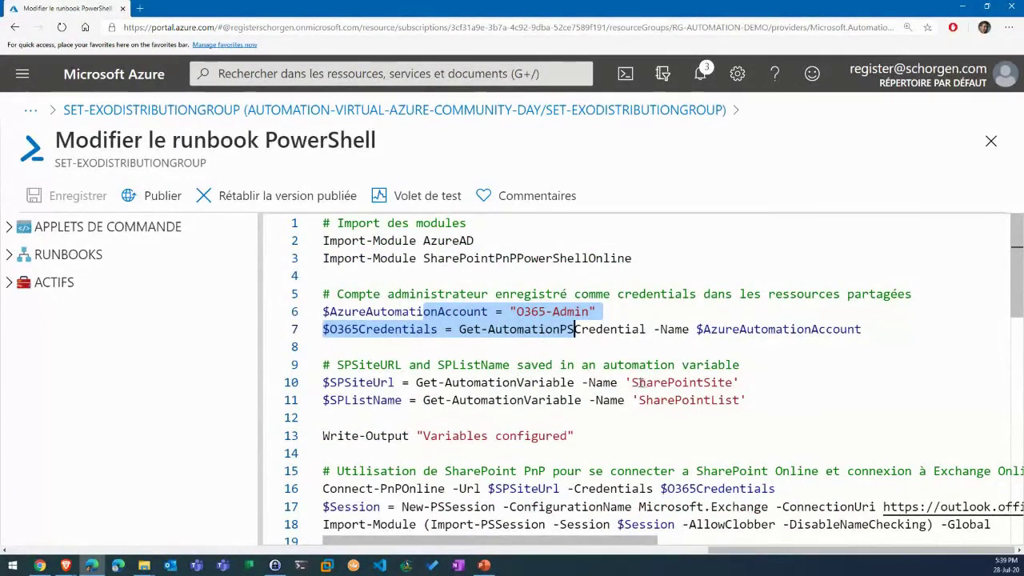
drag(631, 382, 718, 382)
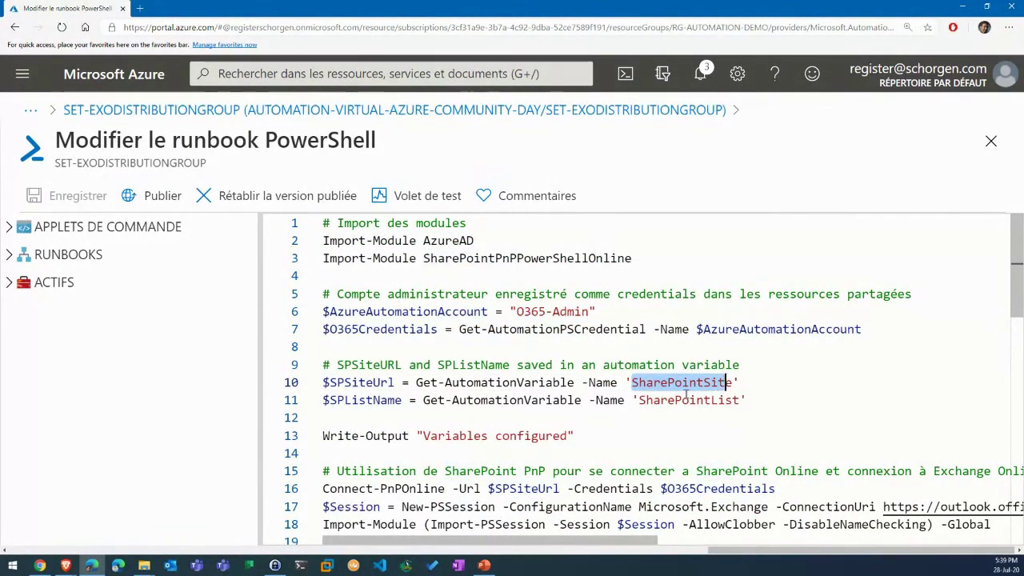
drag(639, 399, 712, 400)
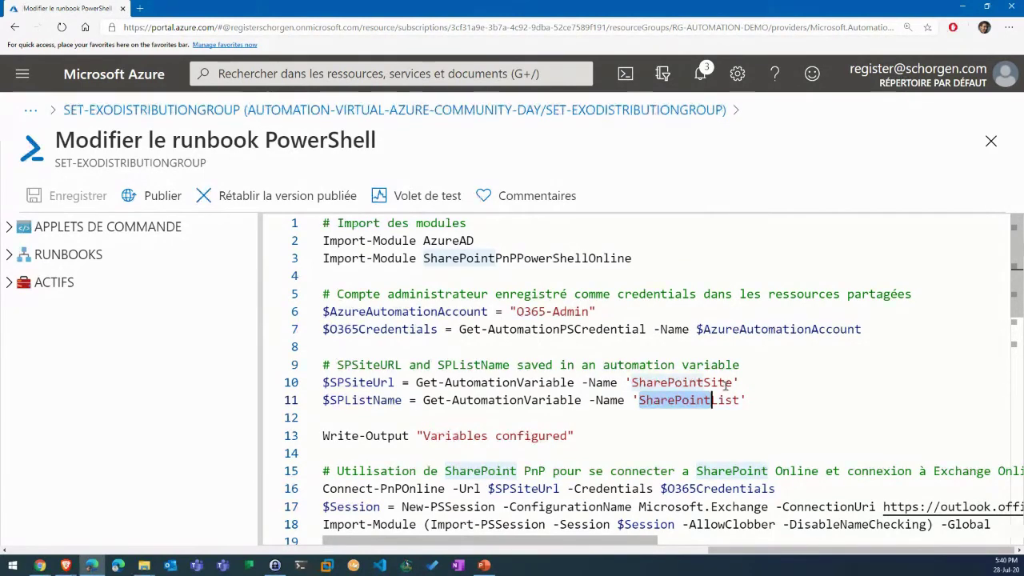
- Examine the Connect-PnPOnline and Get-PnPListItem lines and compare the retrieved $DistributionGroups with the SharePoint Distribution Groups list
scroll(587, 420, down, 3)
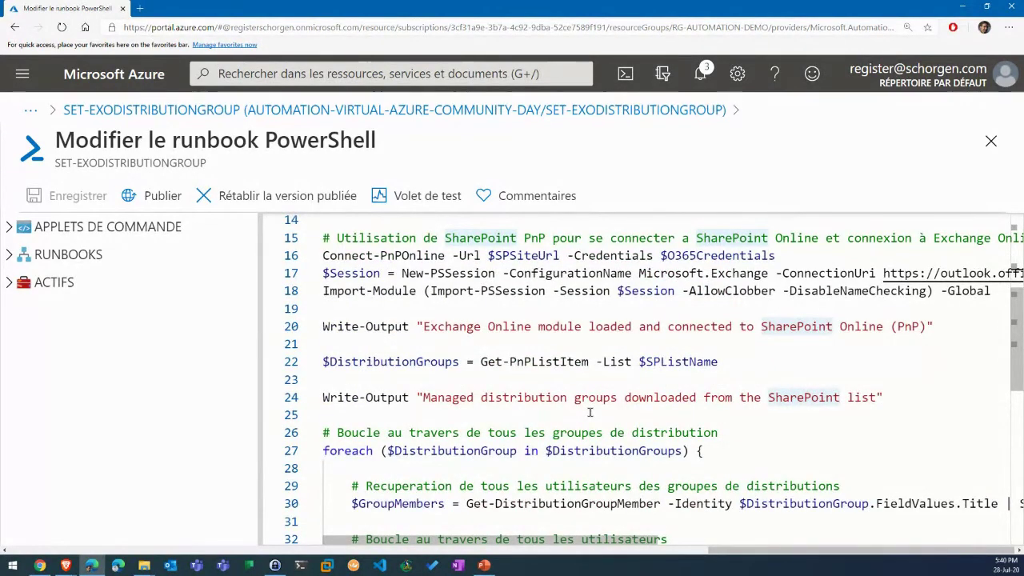
drag(366, 255, 719, 255)
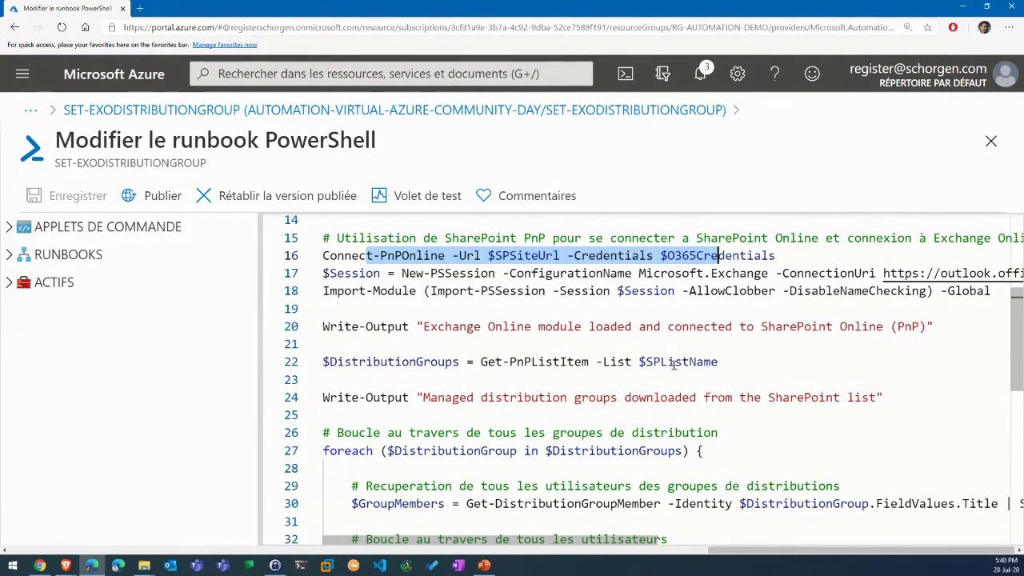
click(409, 255)
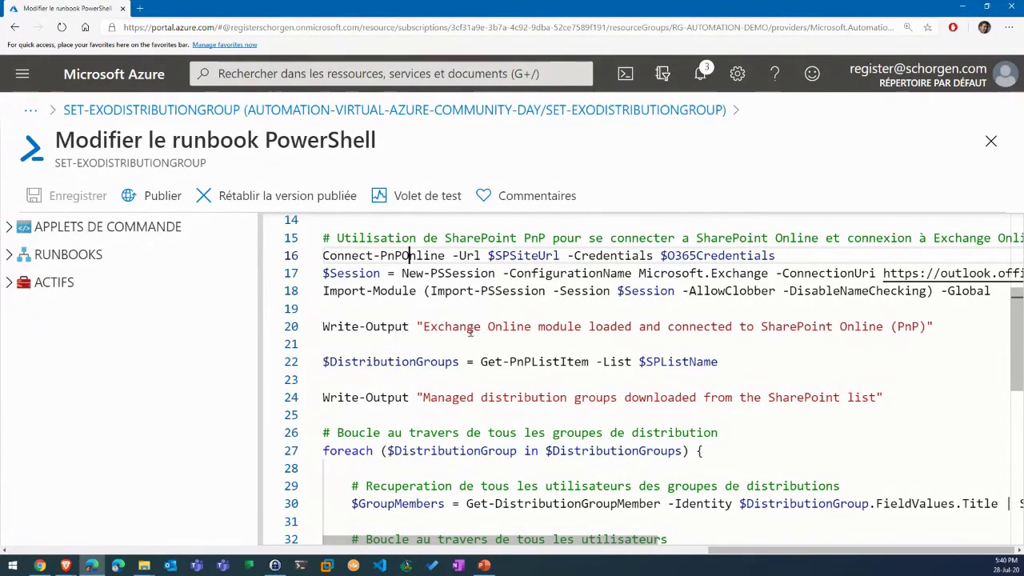
scroll(414, 349, down, 2)
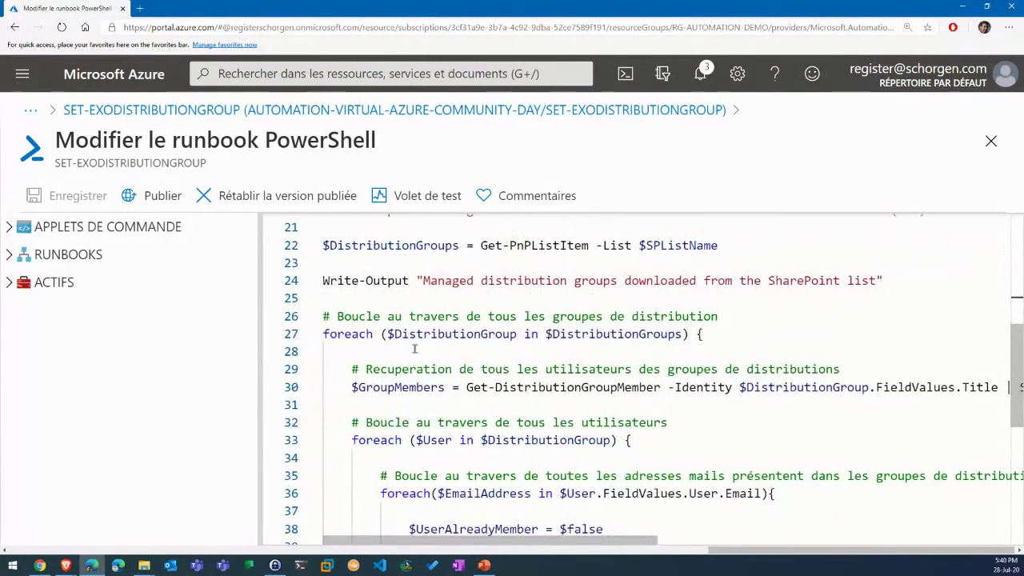
click(404, 250)
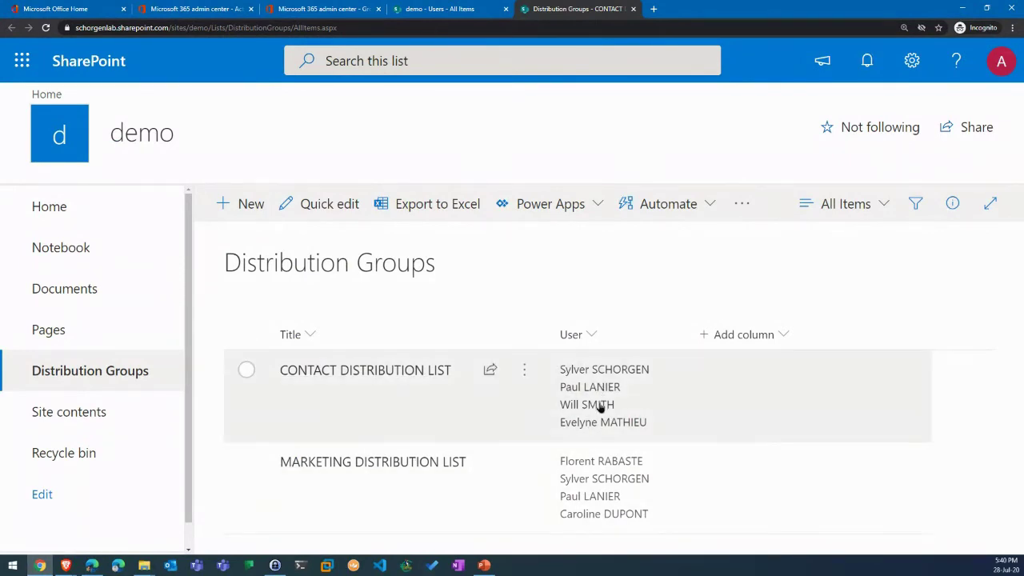
mouse_move(576, 406)
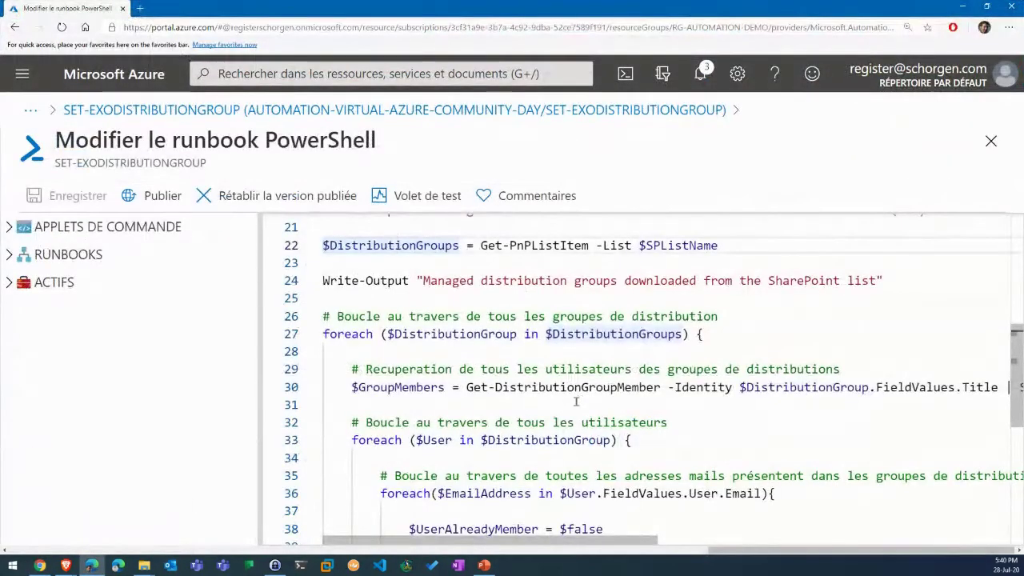
- Examine the nested foreach loops, the $UserAlreadyMember check and the Add-DistributionGroupMember and Write-Output branches in lines 27 to 53
scroll(568, 396, down, 3)
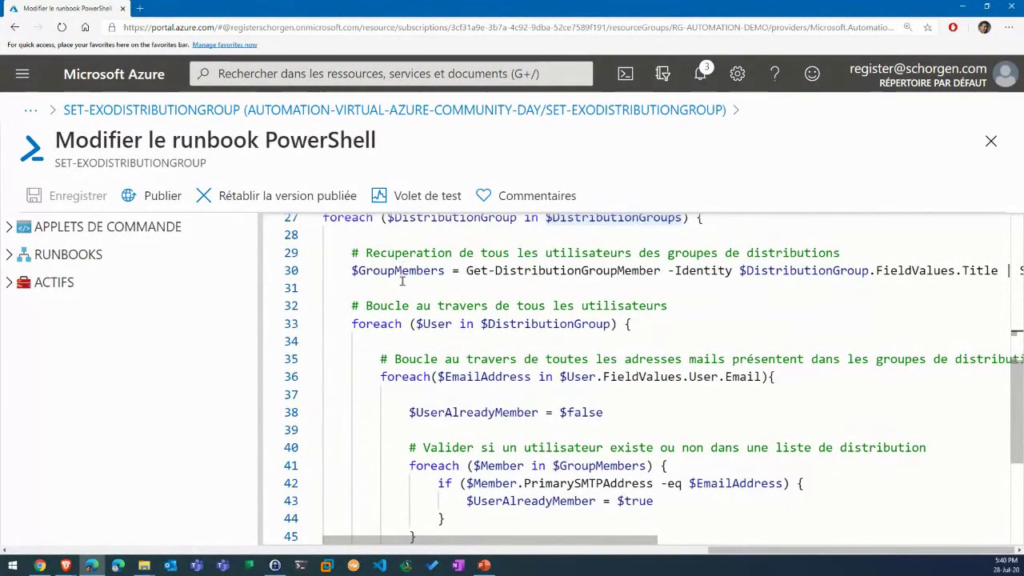
scroll(523, 404, down, 3)
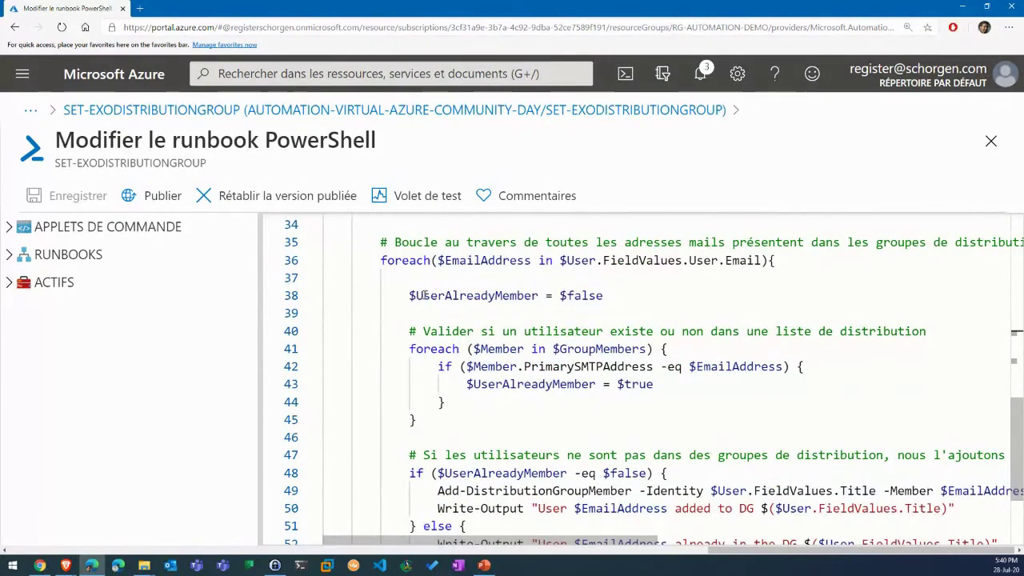
drag(447, 296, 561, 309)
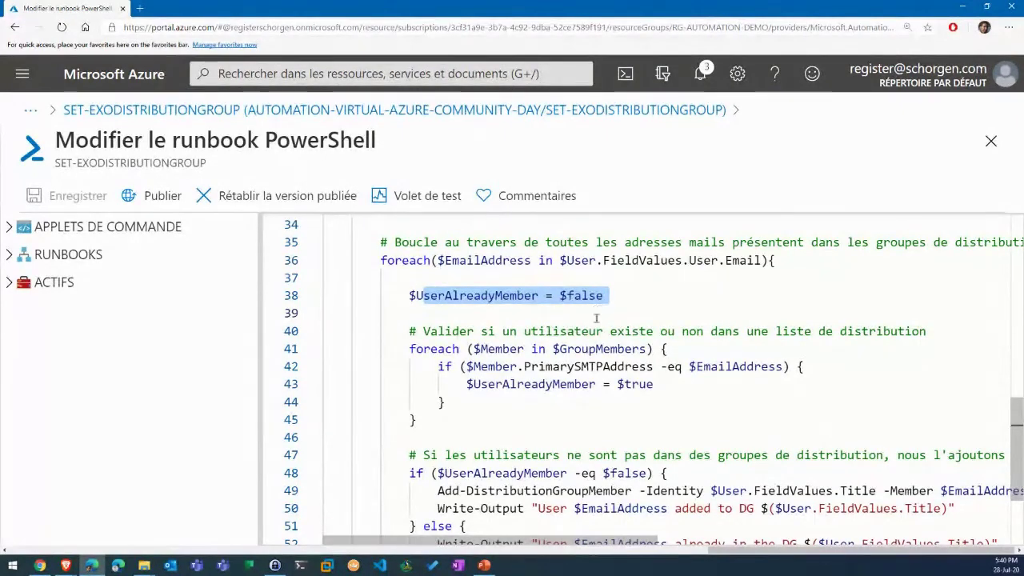
click(526, 295)
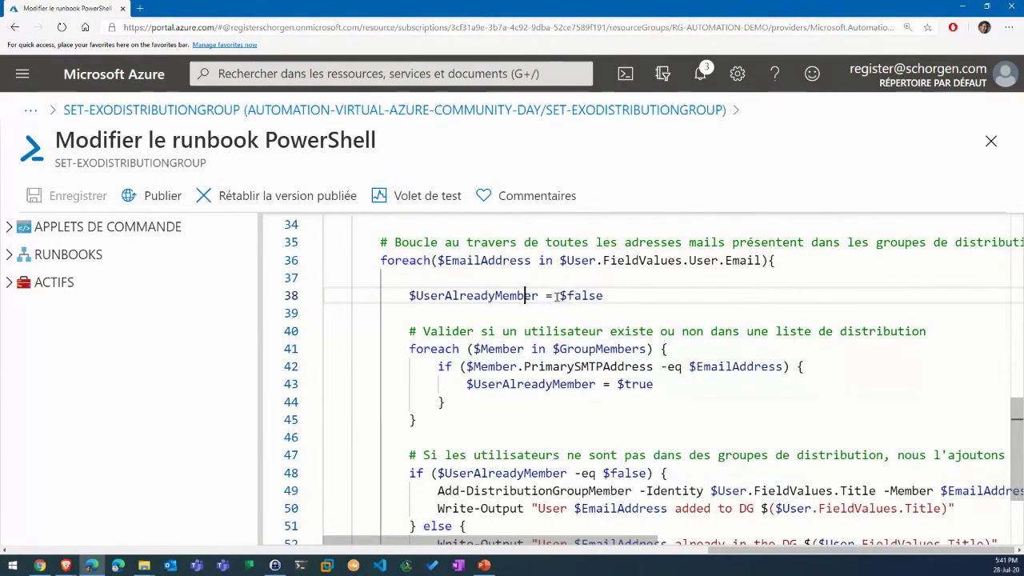
scroll(553, 316, down, 2)
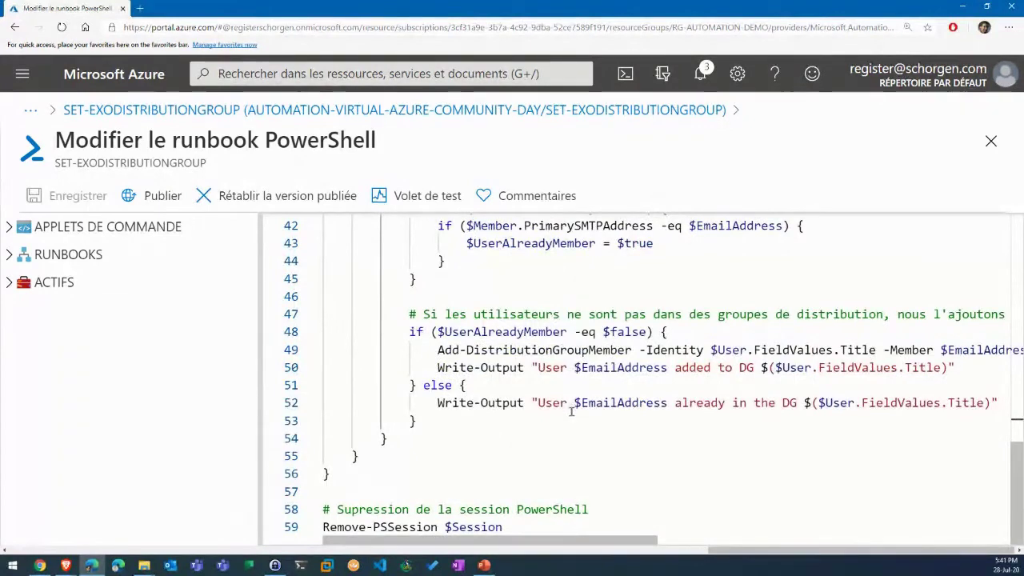
click(448, 349)
drag(439, 350, 562, 350)
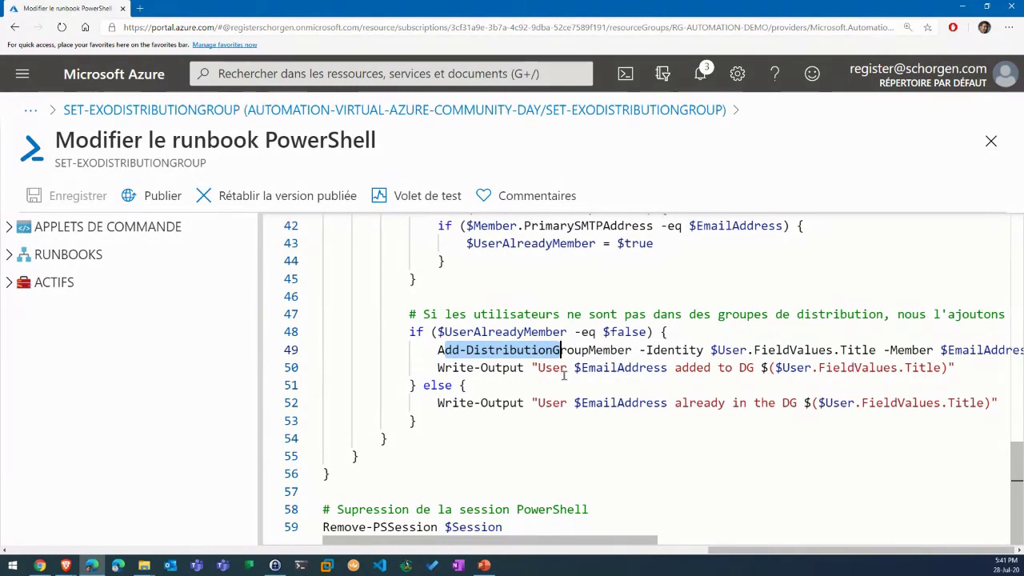
drag(453, 367, 496, 367)
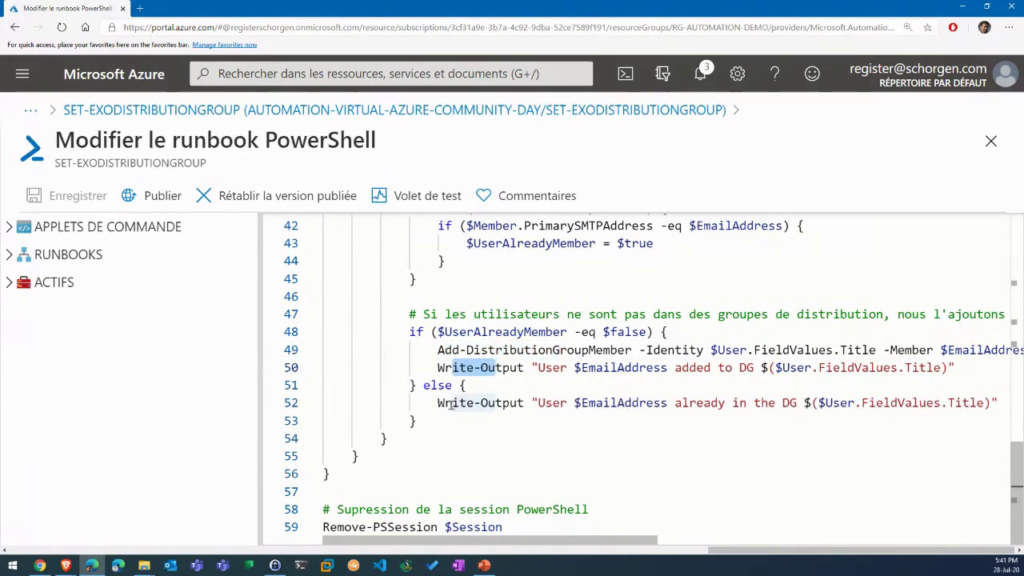
drag(452, 404, 498, 404)
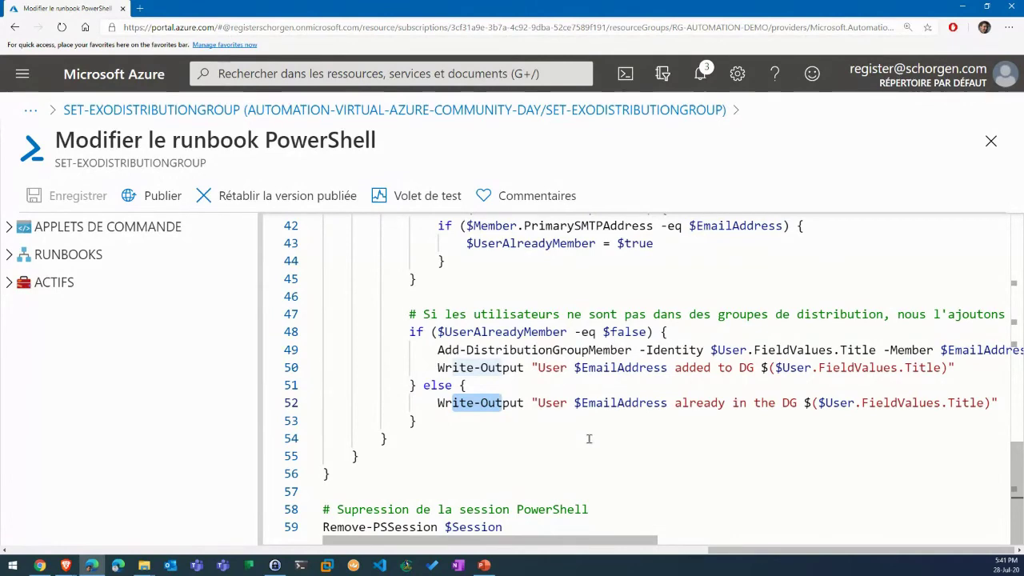
- Review the New-PSSession line for Microsoft.Exchange and the closing Remove-PSSession line of the script
scroll(586, 450, up, 10)
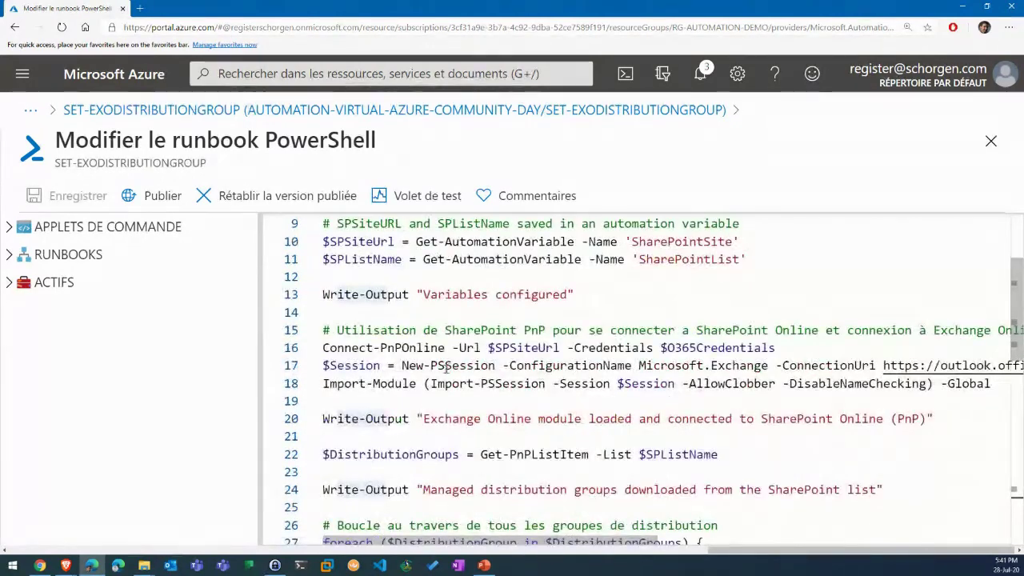
scroll(589, 438, down, 2)
drag(430, 249, 758, 248)
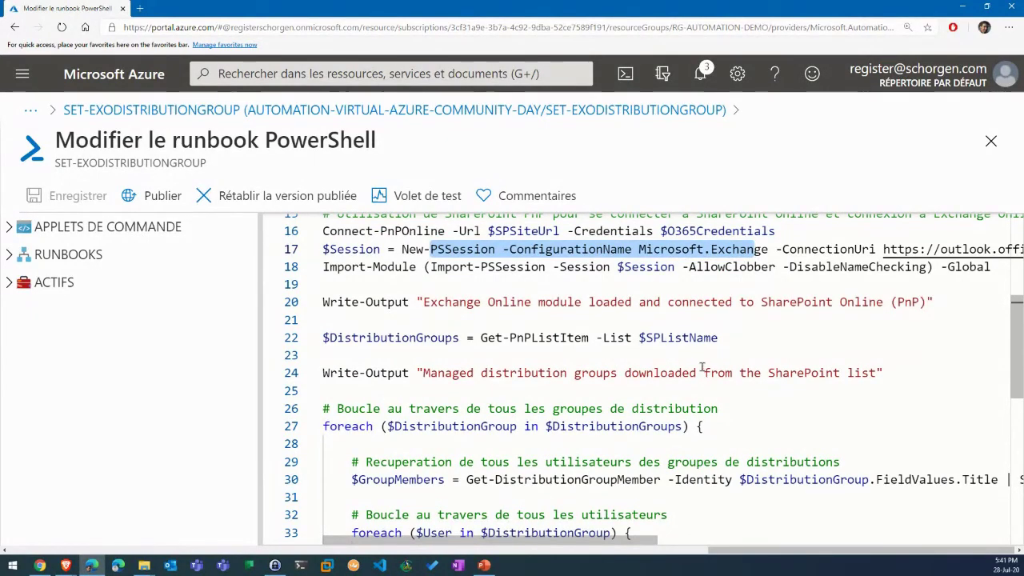
scroll(637, 365, down, 2)
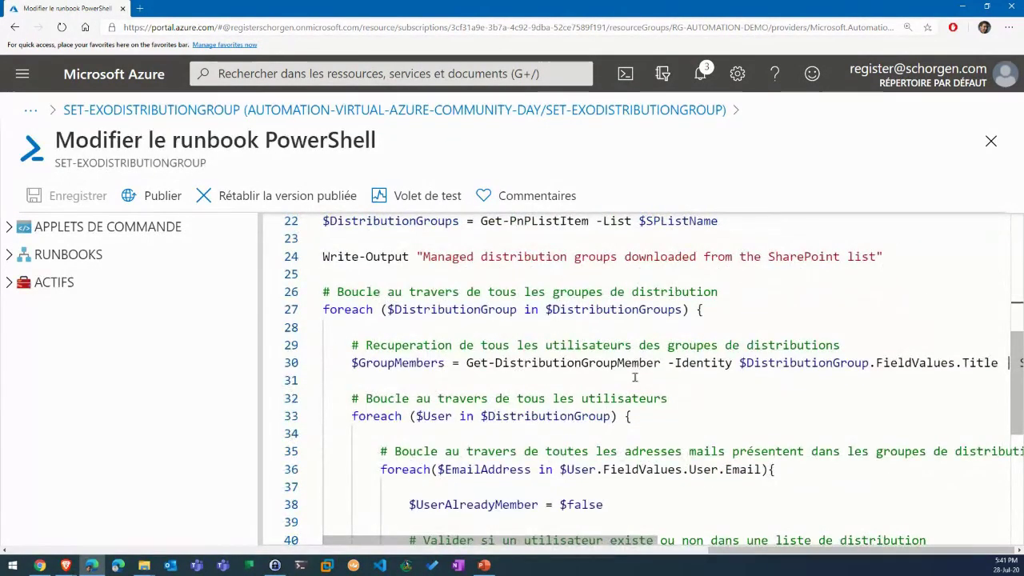
scroll(637, 365, down, 6)
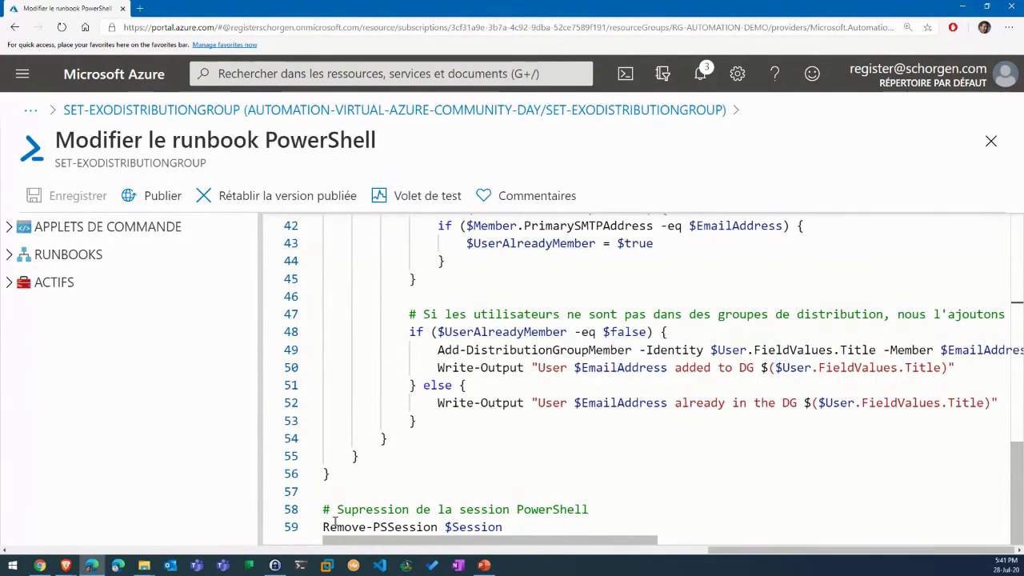
- Publish the SET-EXODISTRIBUTIONGROUP runbook and start it, confirming both actions
click(156, 196)
click(91, 311)
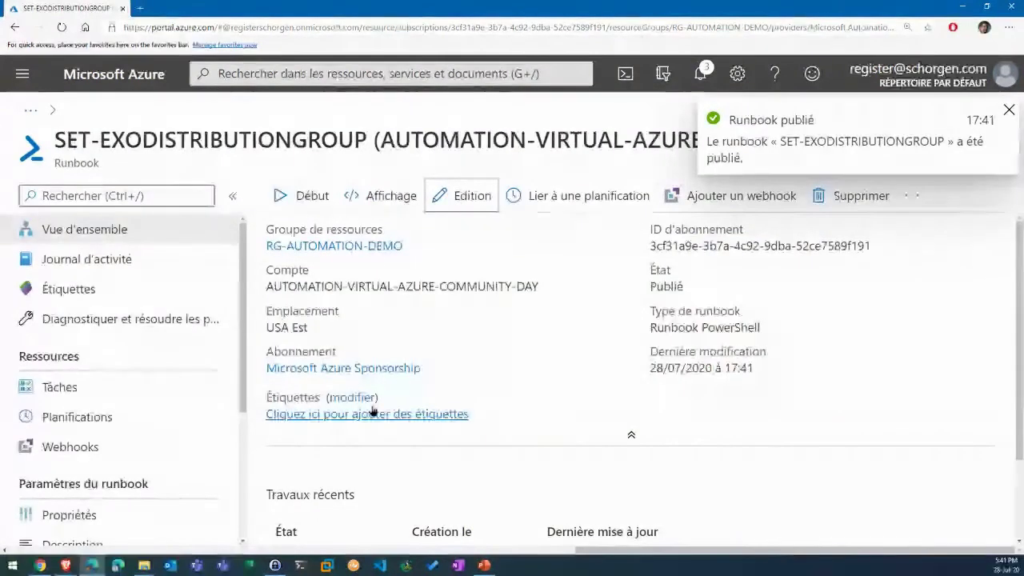
click(310, 204)
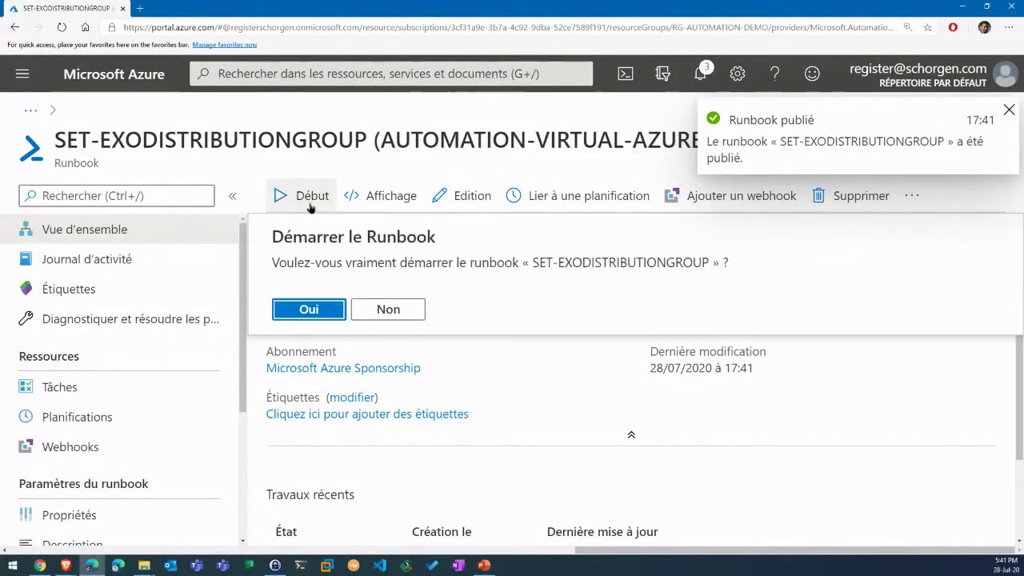
click(309, 312)
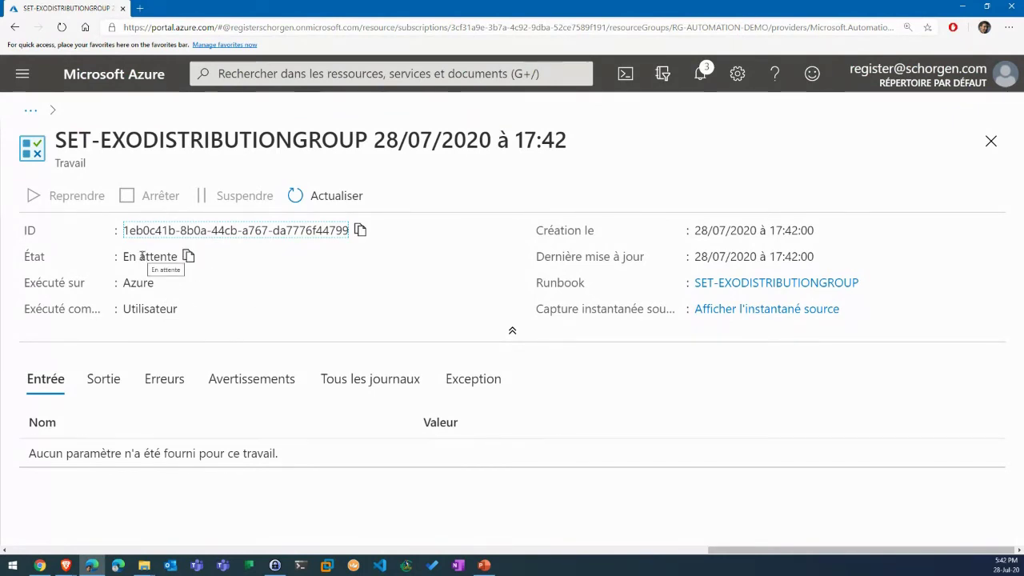
- Monitor the runbook job by refreshing its output and checking its errors until the run is over
click(101, 379)
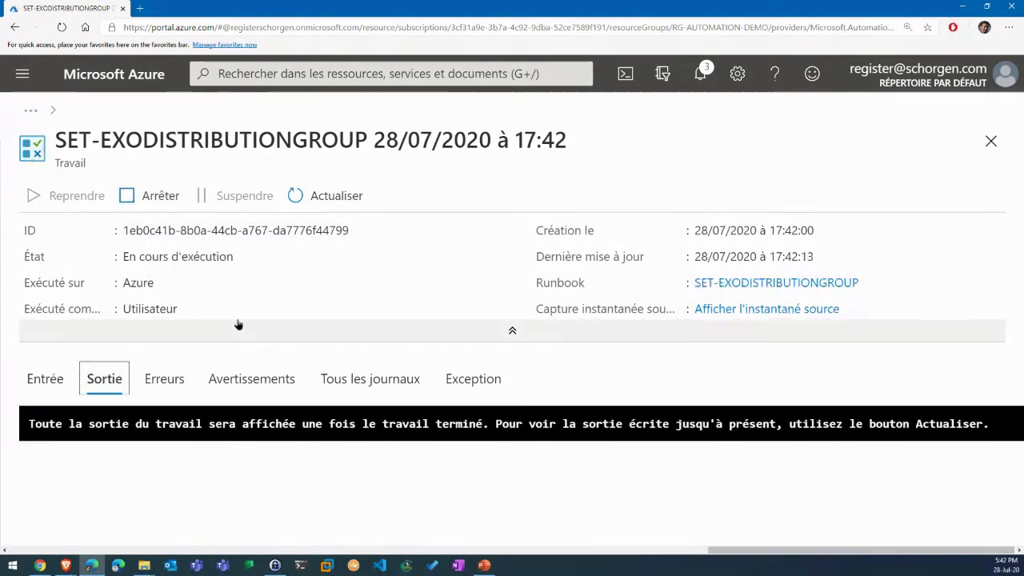
click(310, 199)
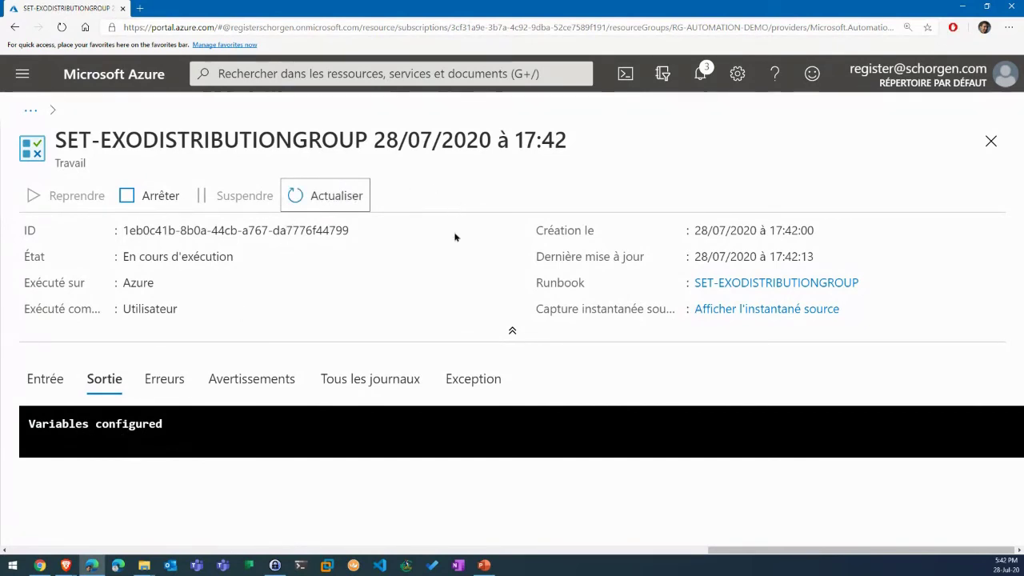
click(330, 196)
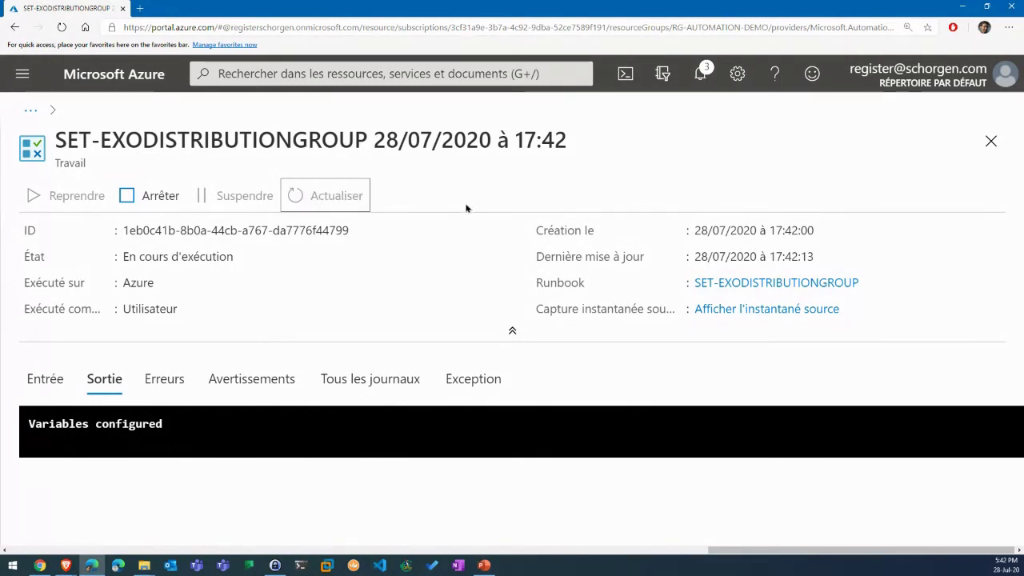
click(166, 383)
scroll(160, 448, down, 1)
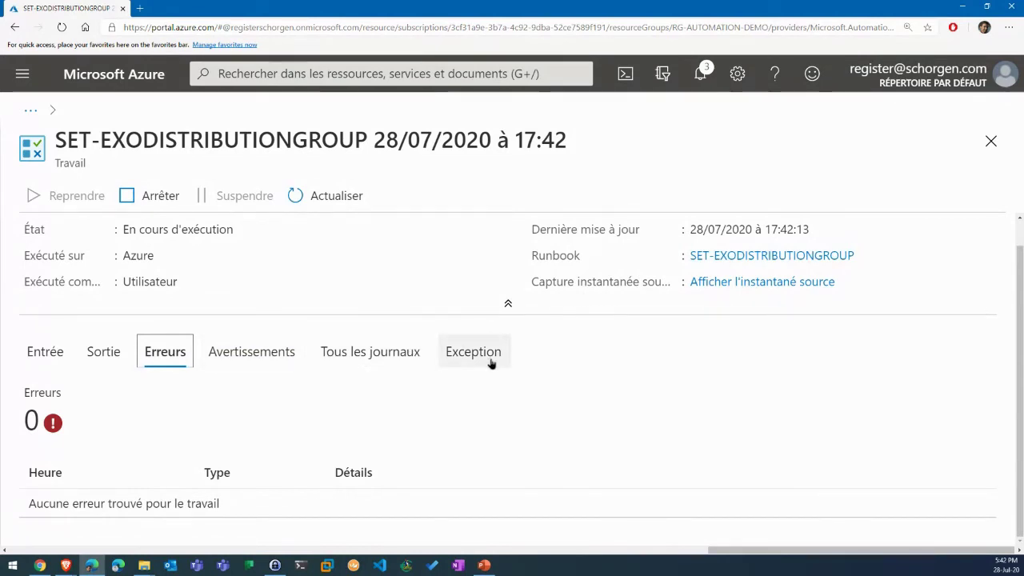
click(112, 356)
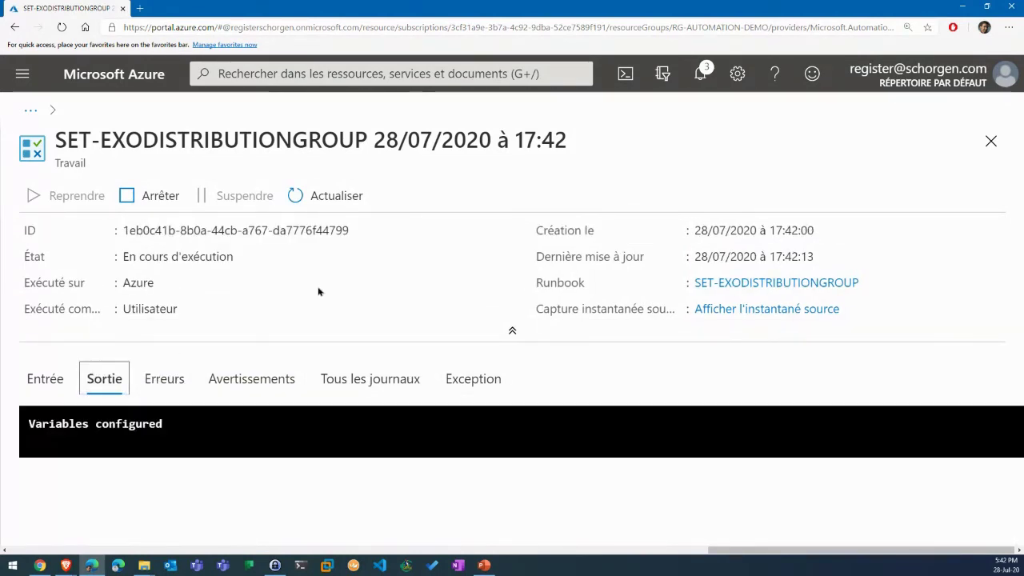
click(322, 199)
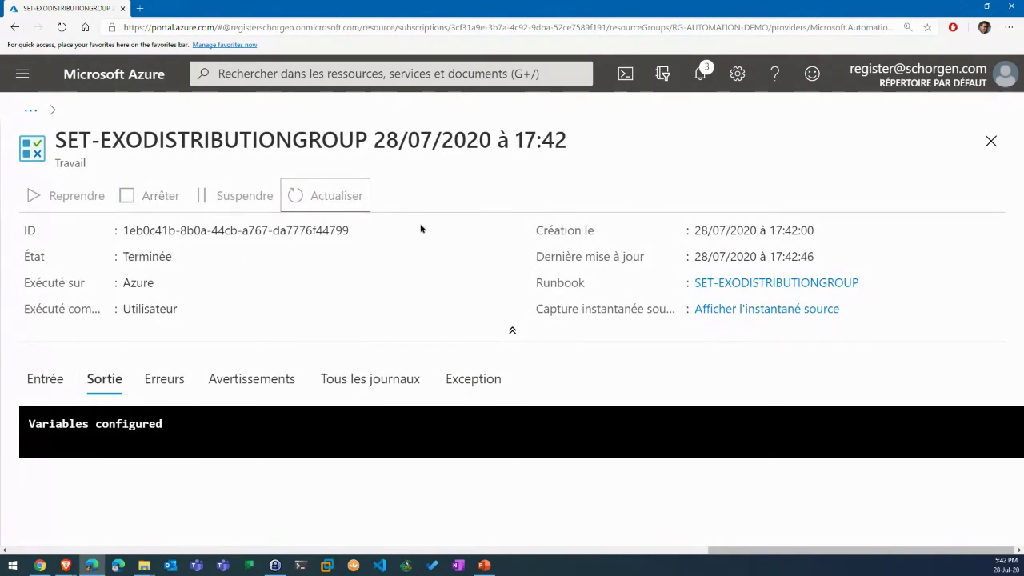
- Read the job's output for both distribution lists and return to the SharePoint Distribution Groups list
scroll(448, 306, down, 2)
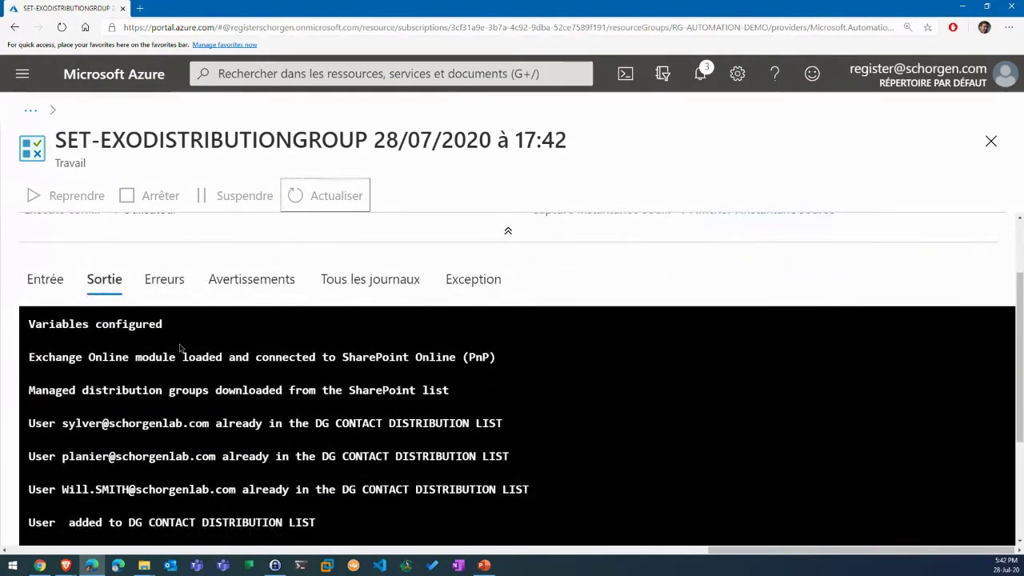
scroll(329, 361, down, 1)
scroll(88, 366, down, 1)
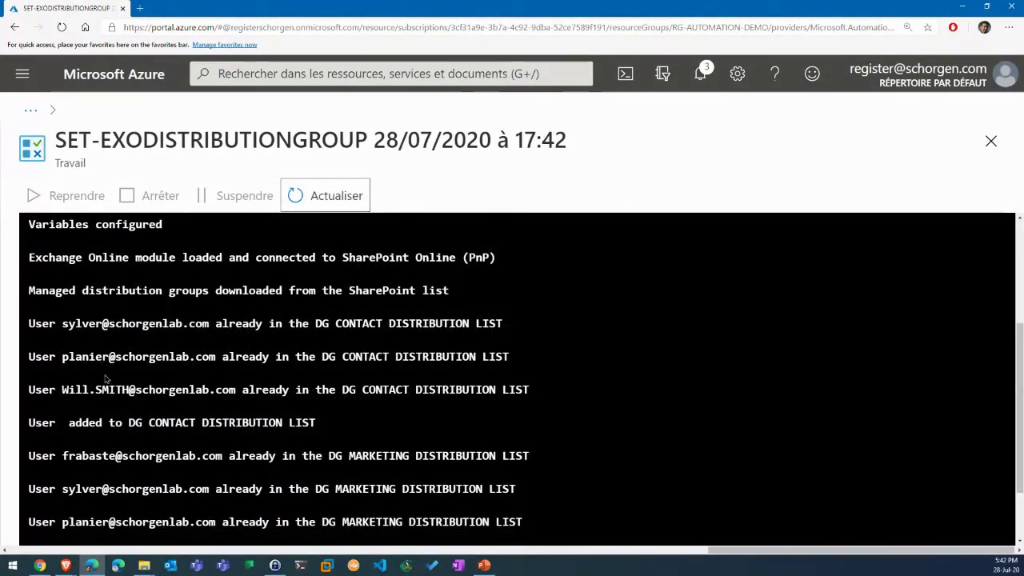
scroll(128, 418, down, 2)
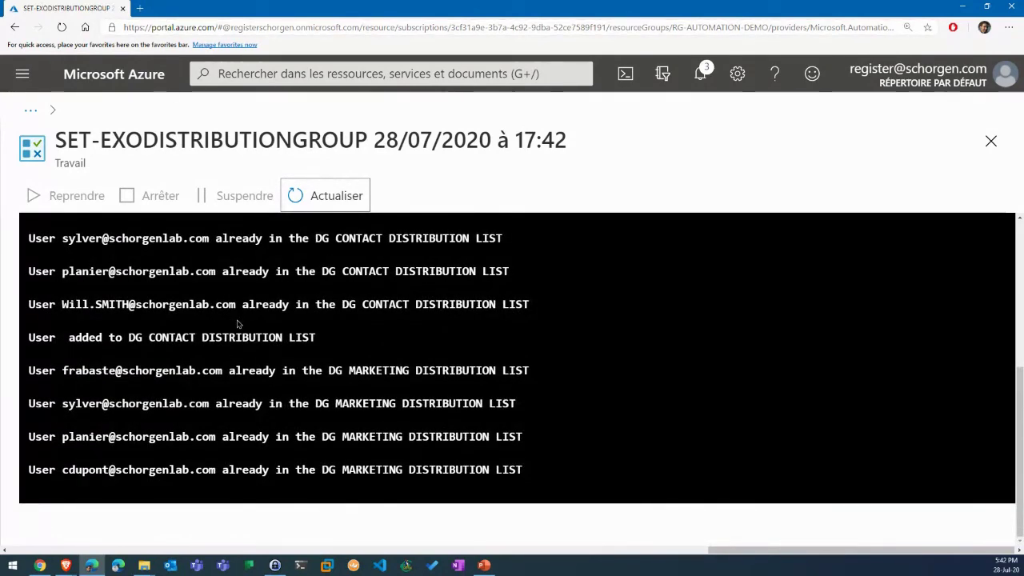
click(962, 6)
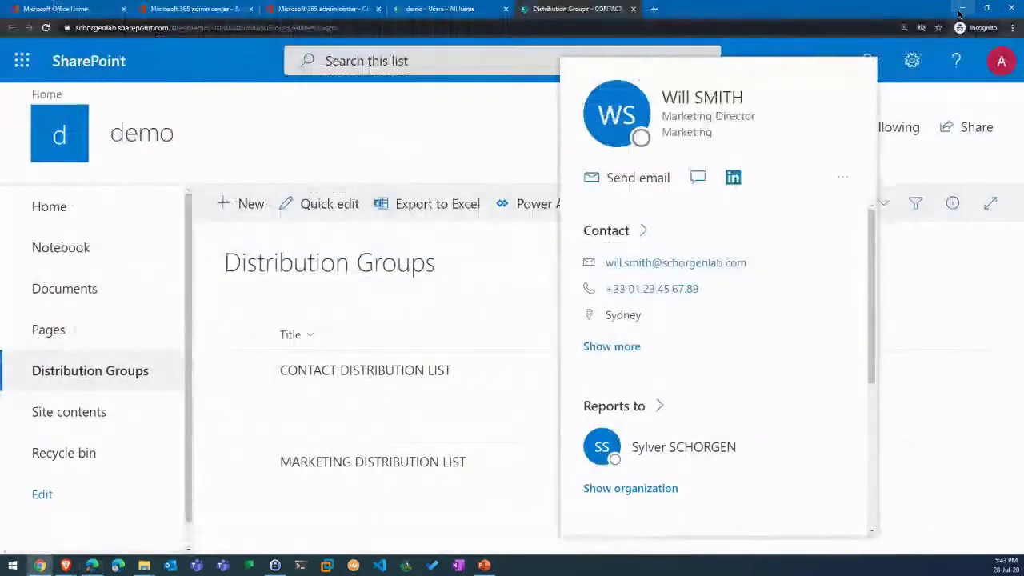
- Switch to the Microsoft 365 admin center, reopen CONTACT DISTRIBUTION LIST, refresh its details and check its members
click(344, 8)
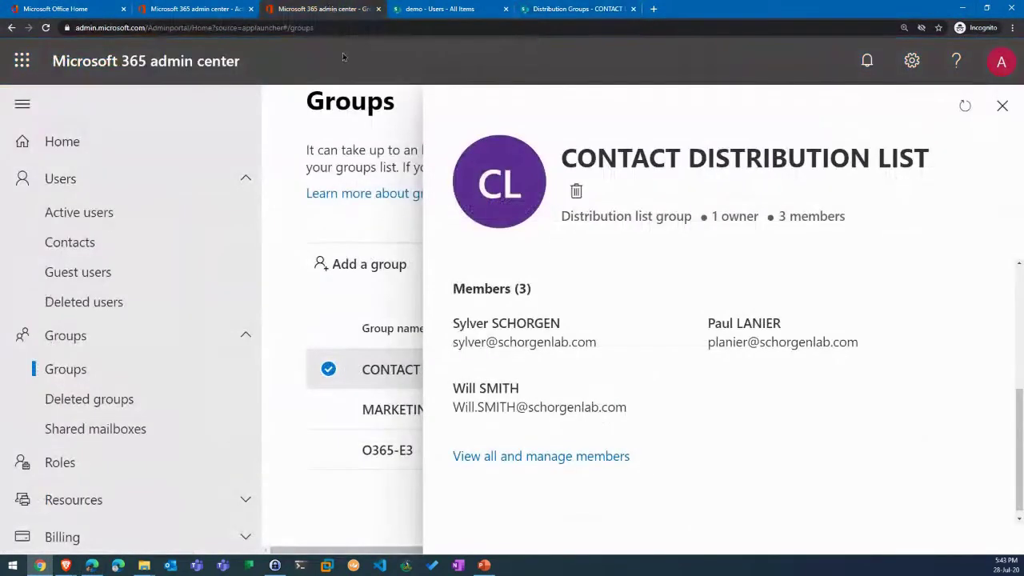
click(1002, 106)
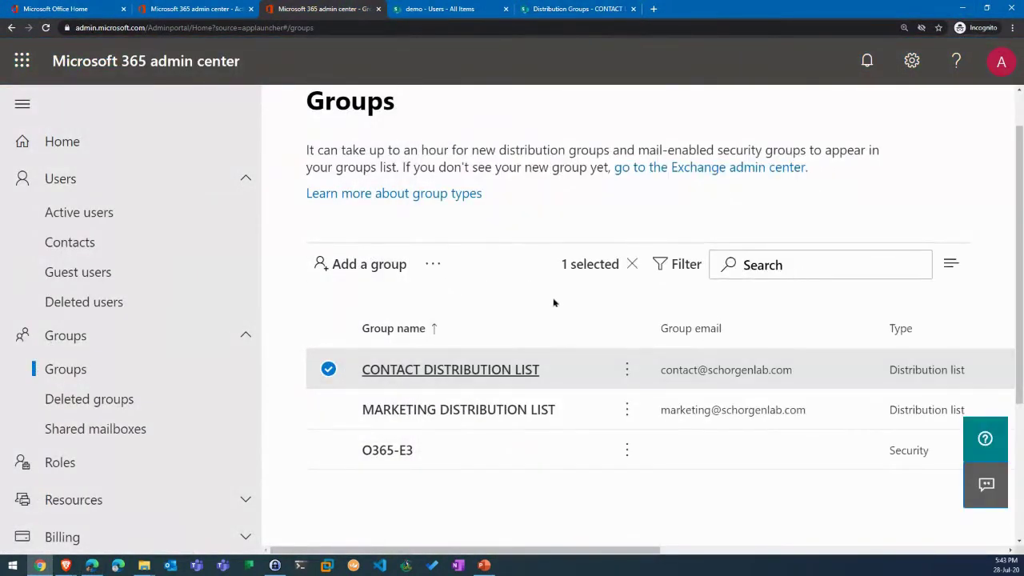
click(445, 371)
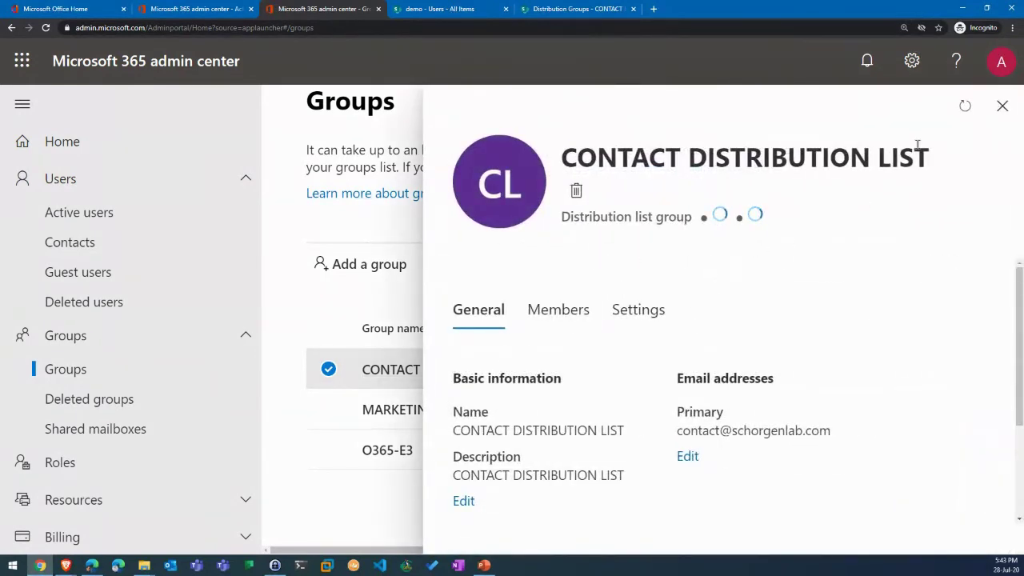
click(964, 106)
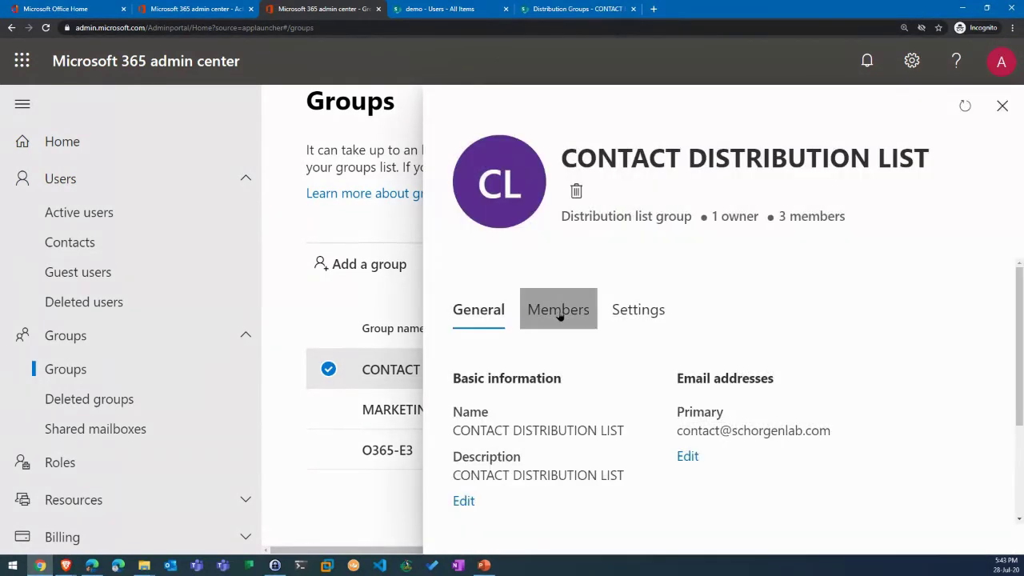
click(560, 311)
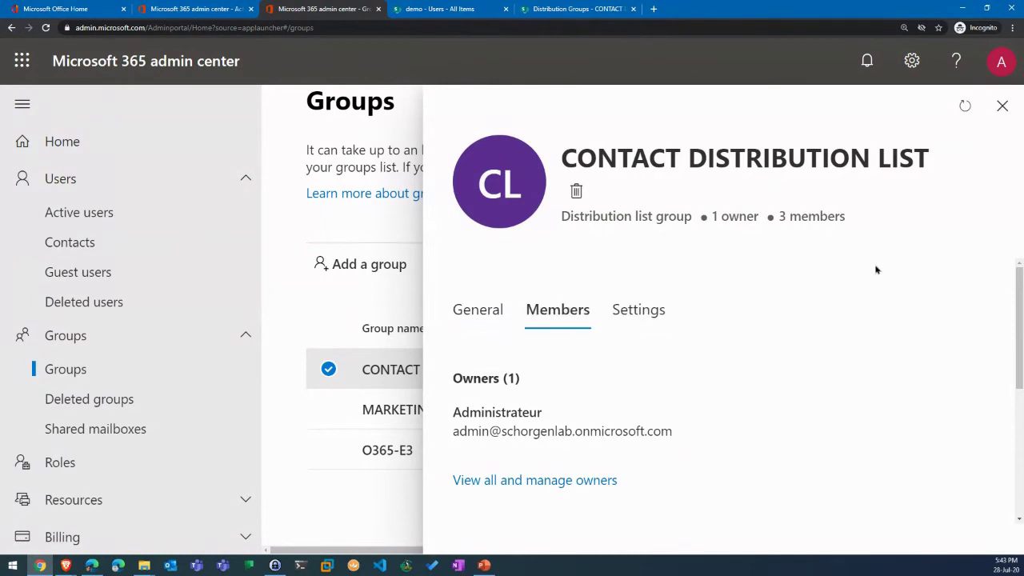
click(965, 107)
scroll(937, 306, down, 5)
click(1001, 105)
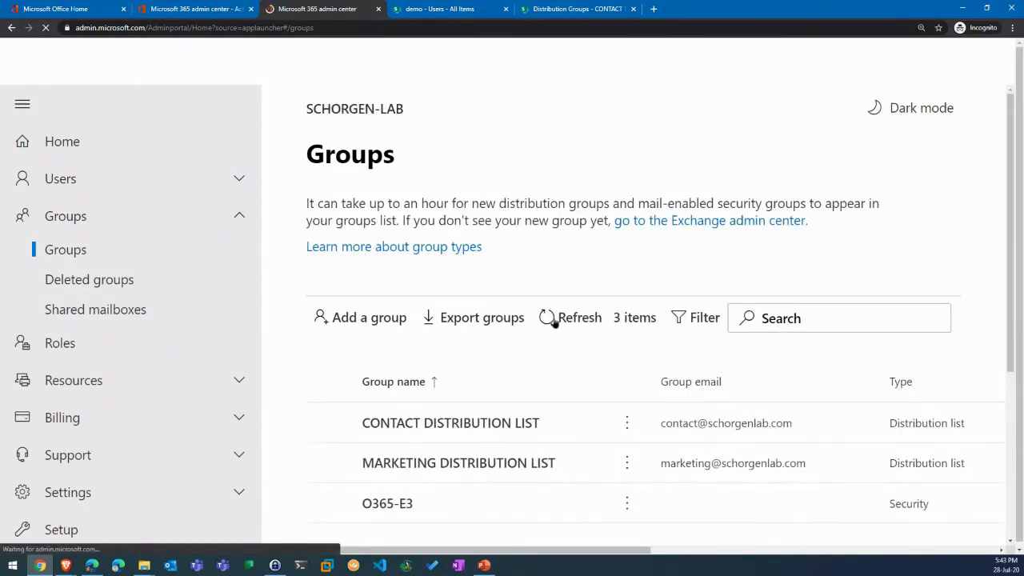
- Reload the Groups page, check the members of CONTACT DISTRIBUTION LIST again and close its details
click(467, 423)
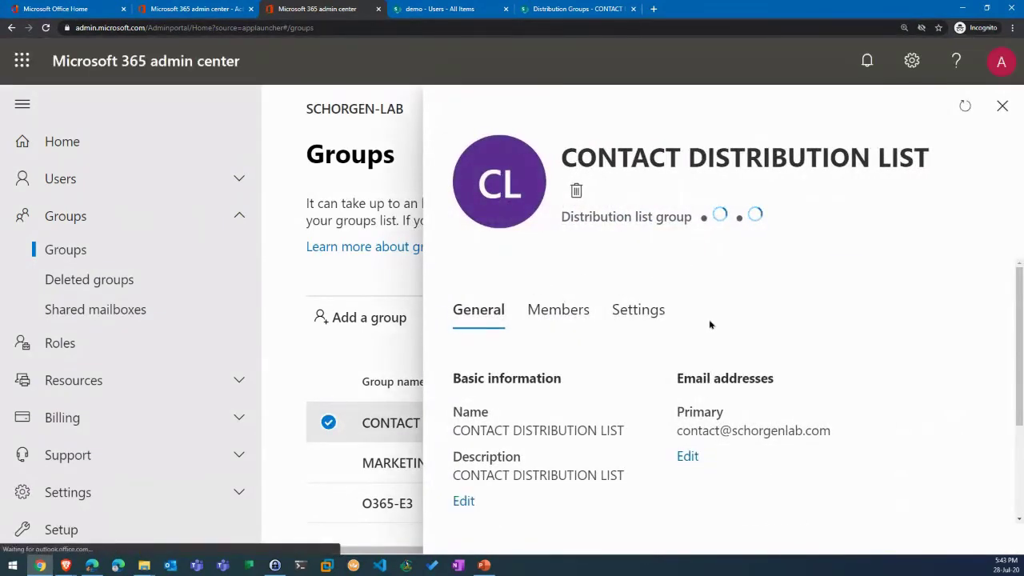
scroll(585, 356, down, 1)
scroll(582, 323, up, 1)
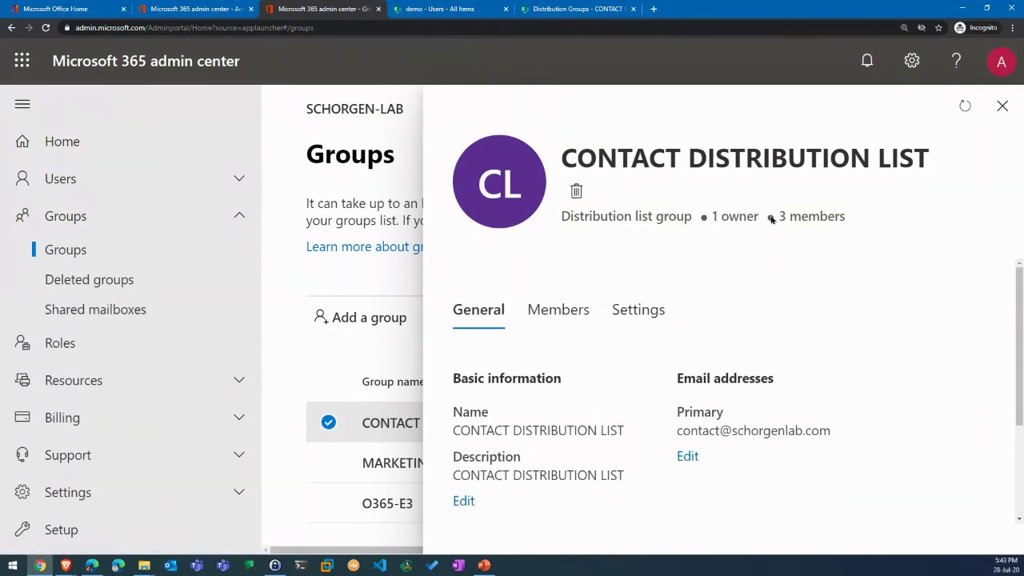
click(564, 316)
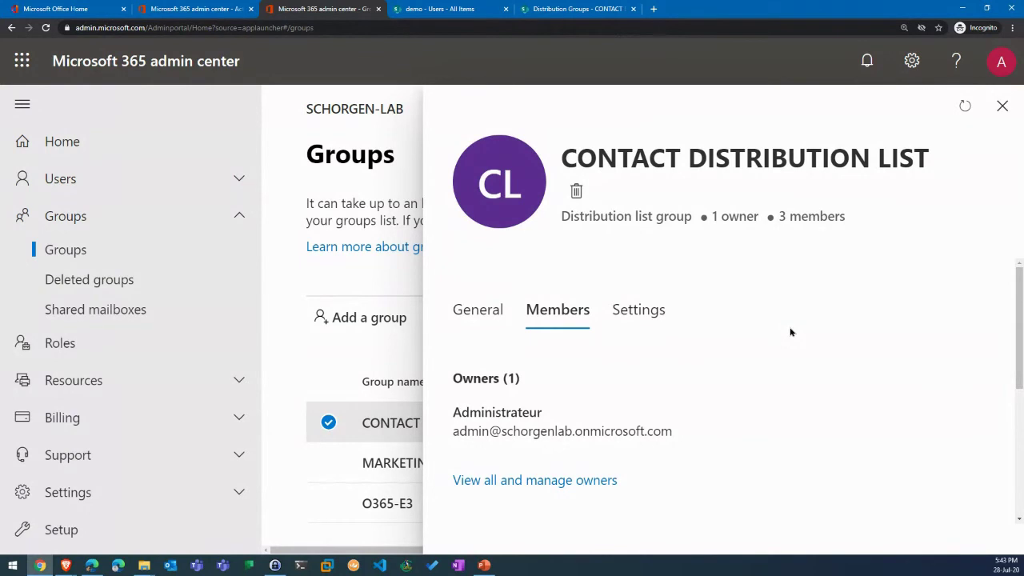
scroll(790, 332, down, 3)
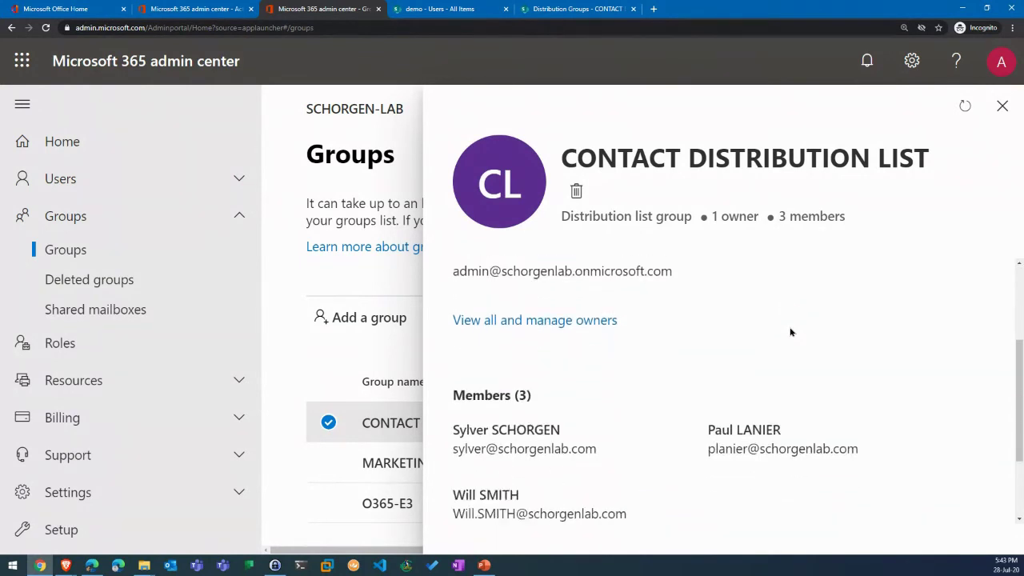
scroll(762, 350, down, 2)
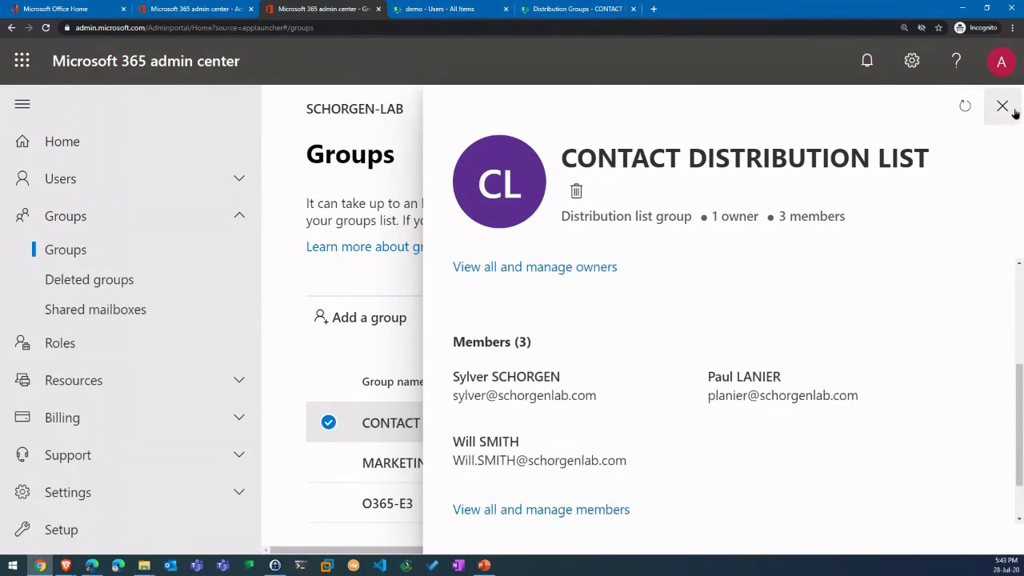
click(1001, 106)
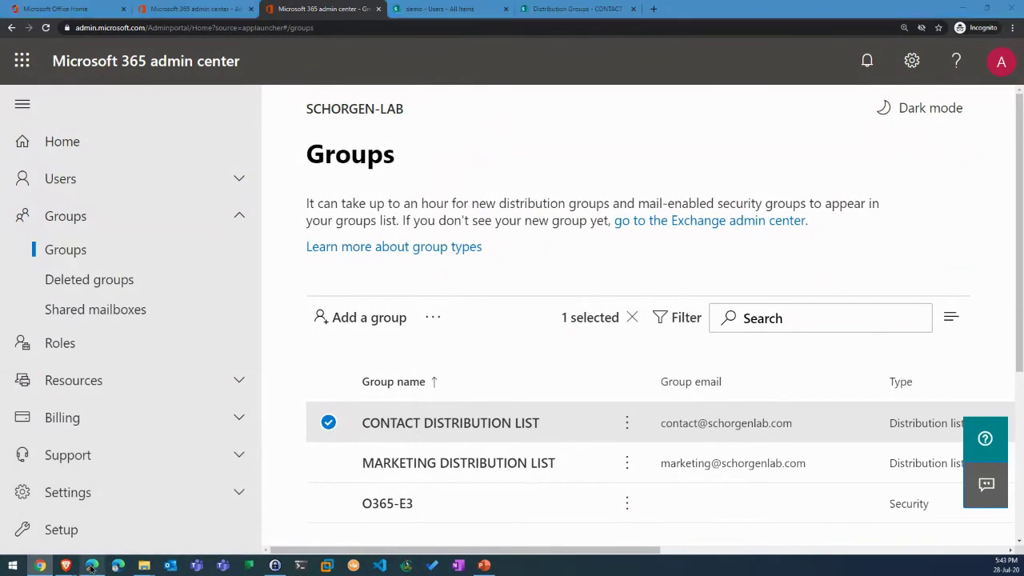
- Return to the Azure portal, reopen the latest SET-EXODISTRIBUTIONGROUP job from the recent jobs and check its errors
click(92, 564)
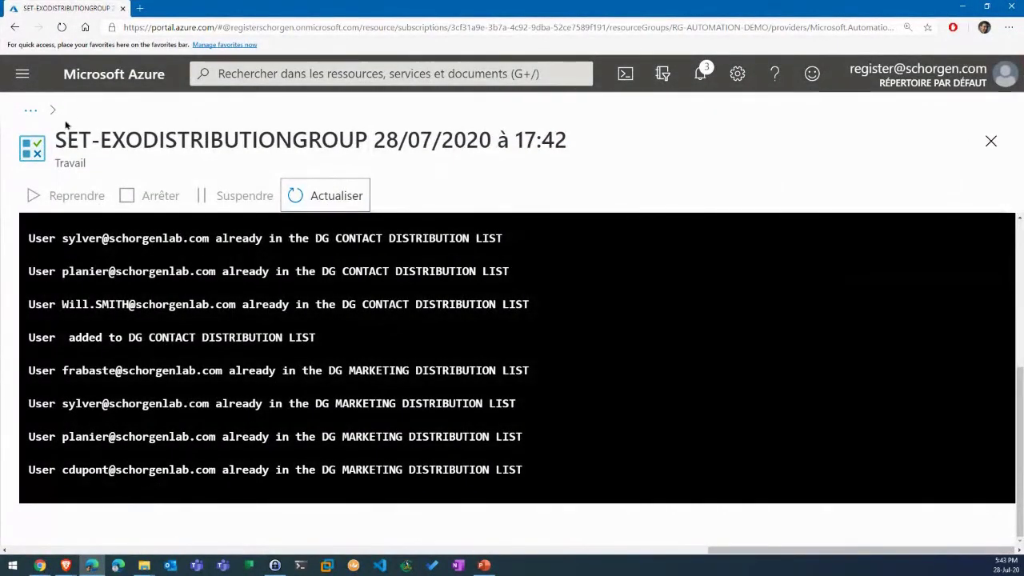
click(990, 141)
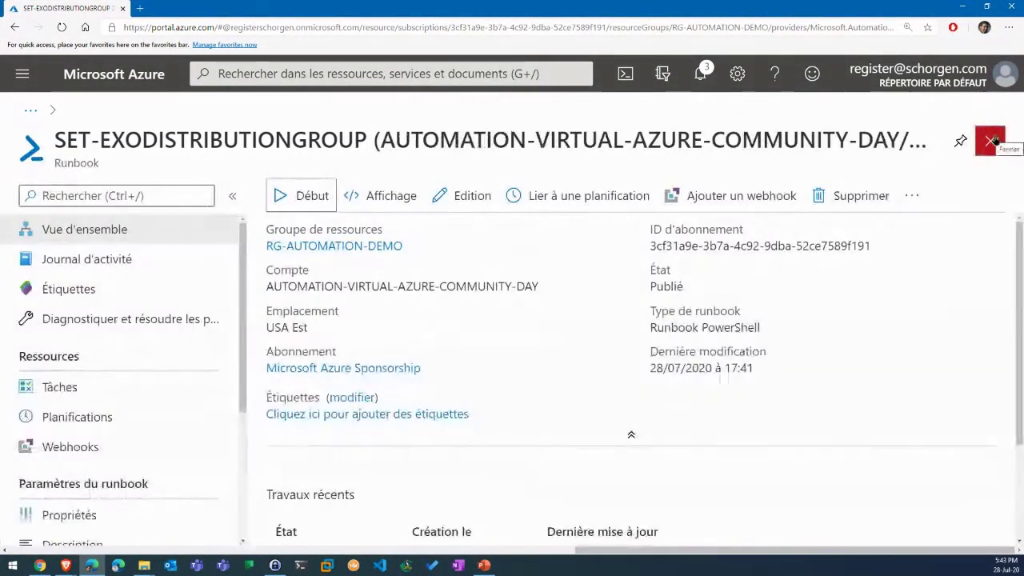
scroll(358, 493, down, 2)
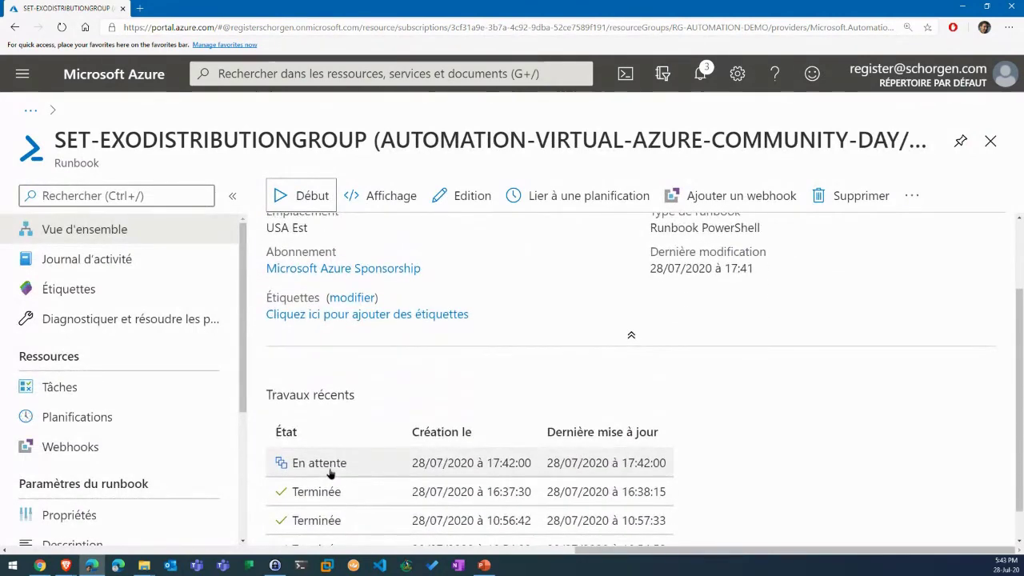
click(281, 462)
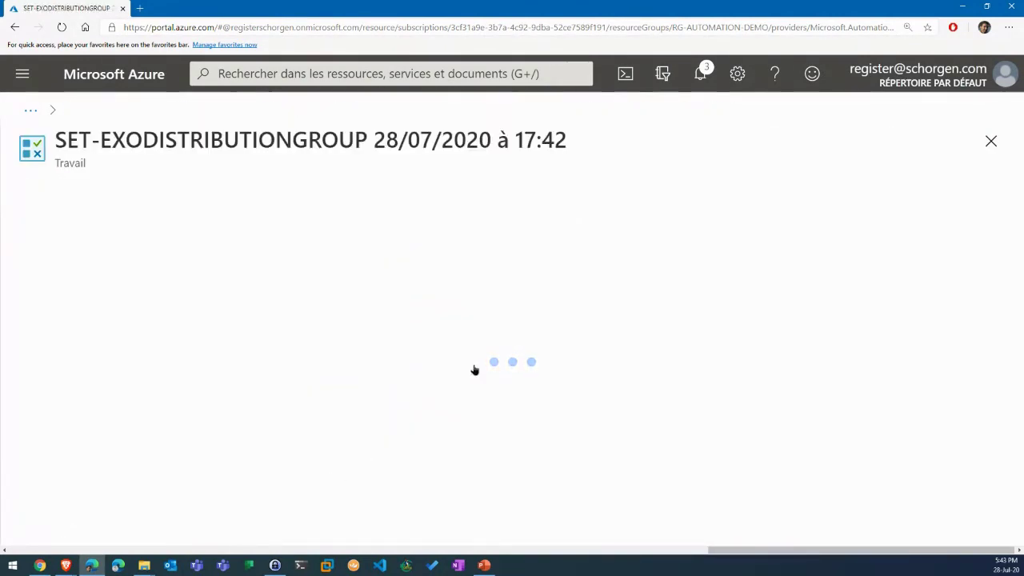
click(153, 378)
scroll(348, 392, down, 1)
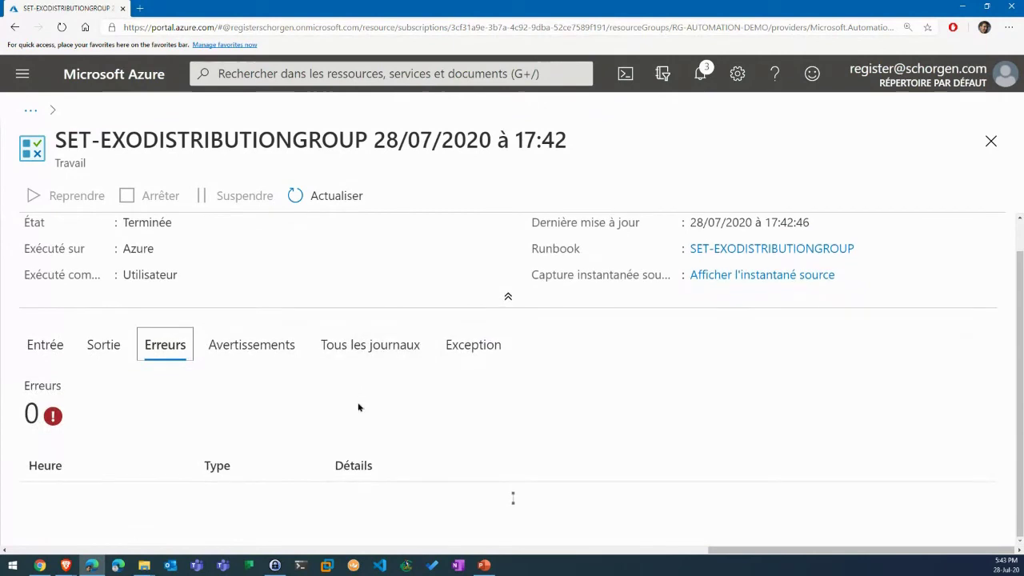
- Review the job's warnings and its complete log entries
click(269, 360)
scroll(553, 410, down, 1)
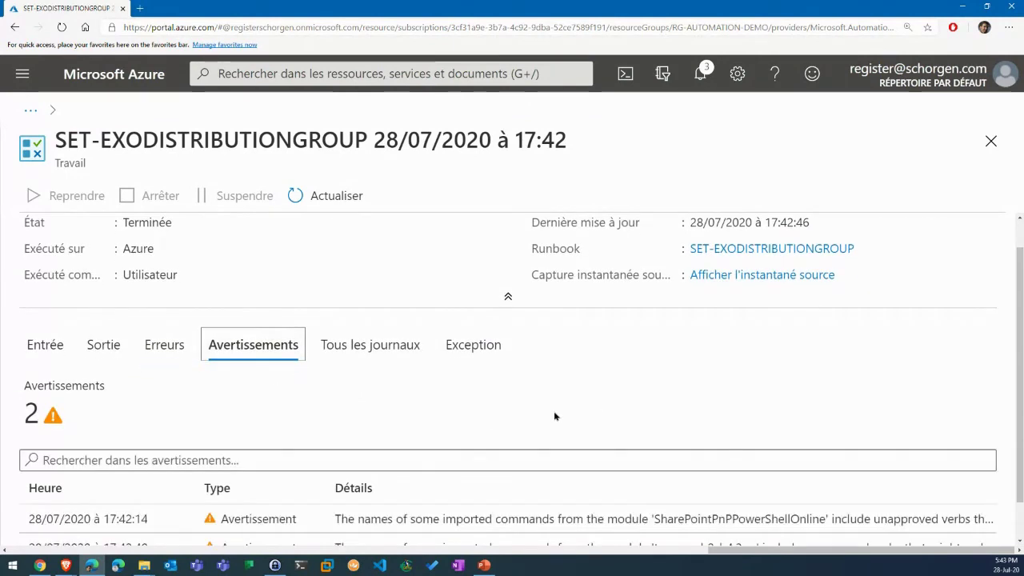
scroll(554, 416, down, 1)
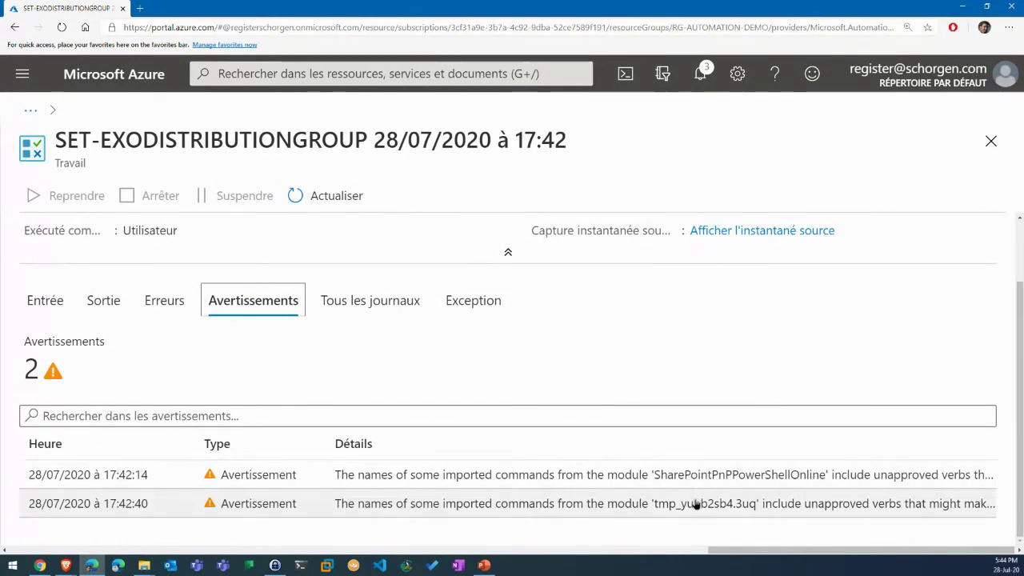
click(360, 306)
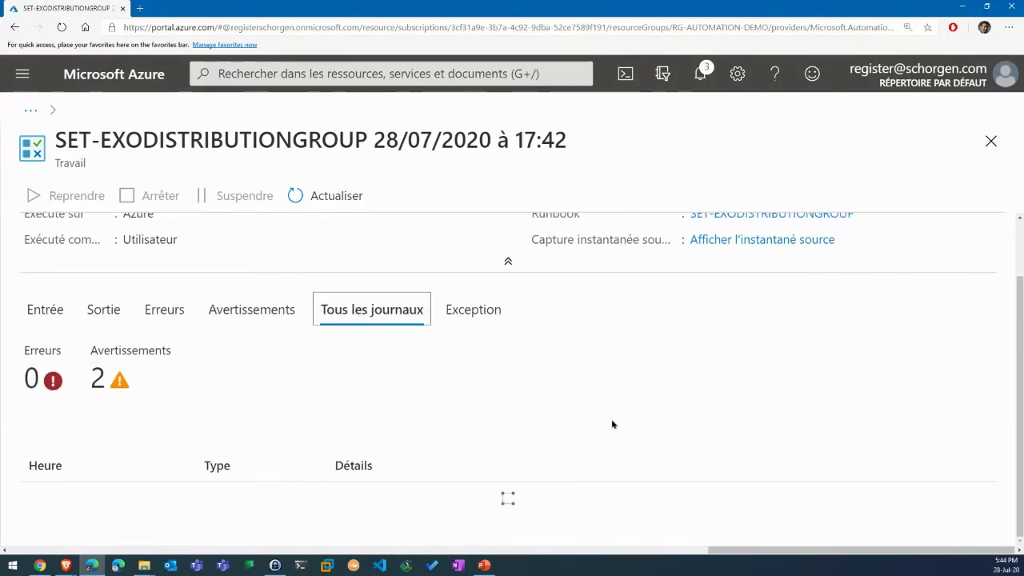
scroll(621, 424, down, 2)
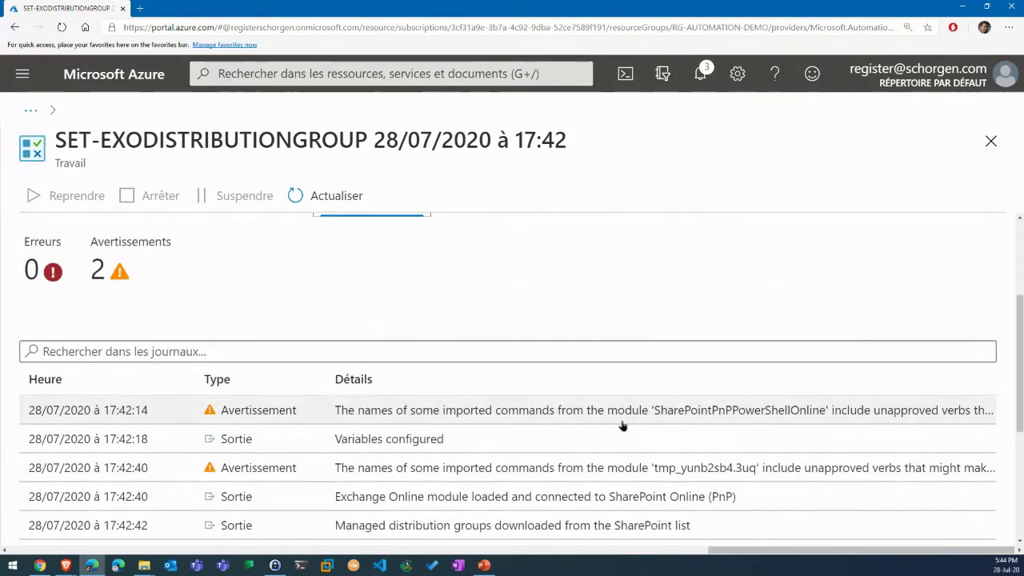
- In the SharePoint Distribution Groups list, add the marketing list's last member to the User field of CONTACT DISTRIBUTION LIST and save the item
click(39, 564)
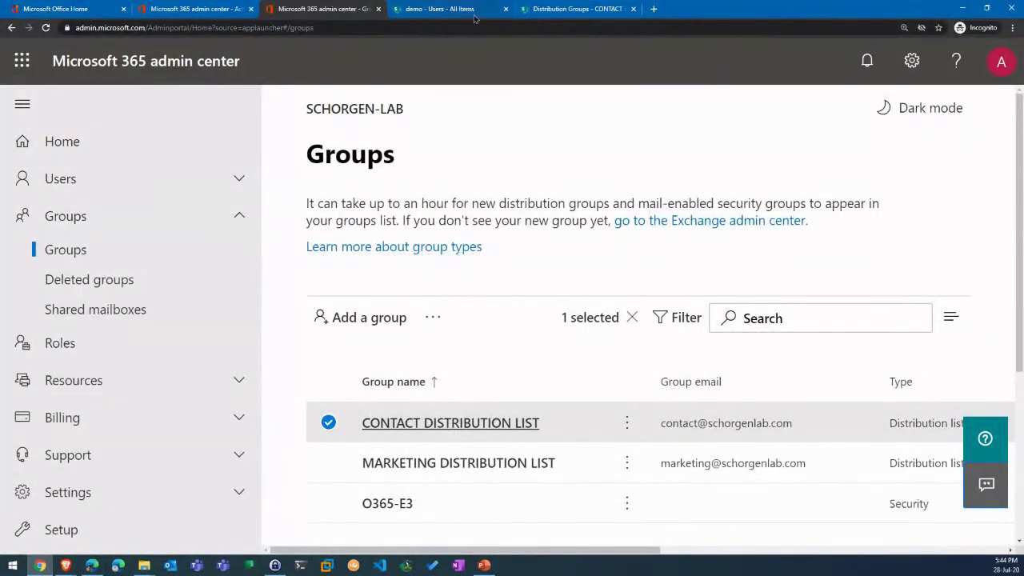
click(557, 9)
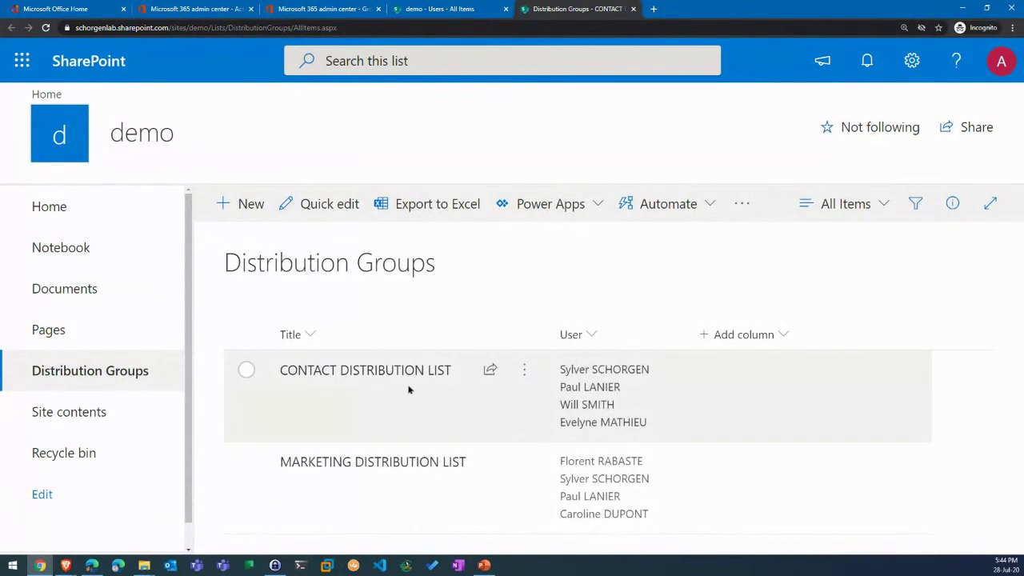
click(393, 376)
click(489, 106)
click(613, 364)
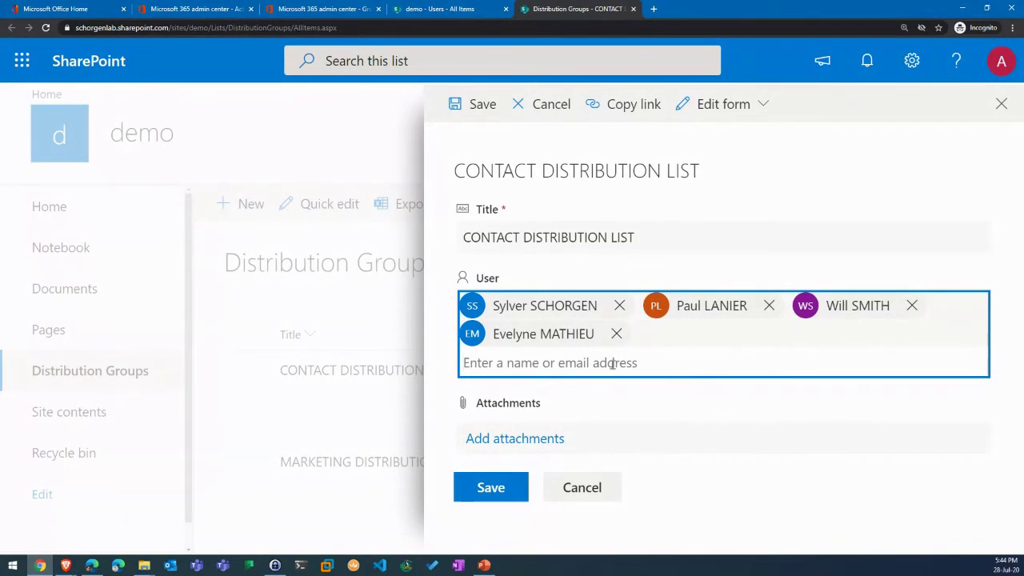
text(carol)
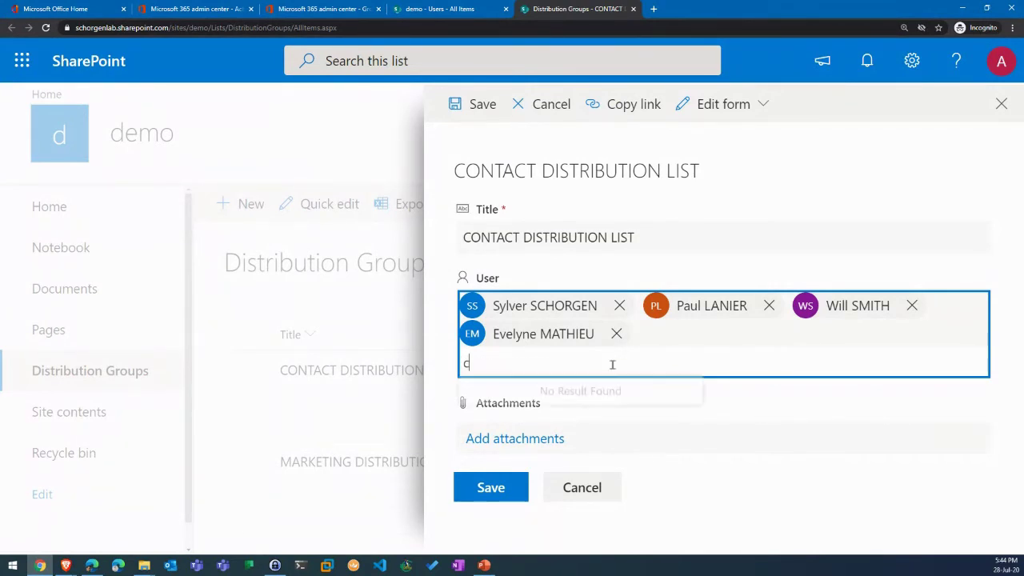
click(593, 401)
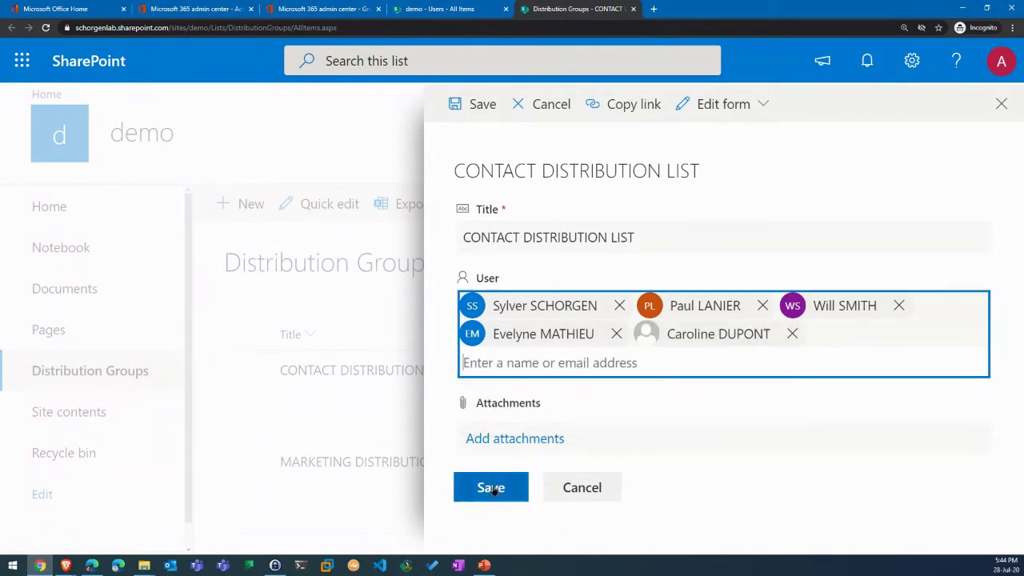
click(491, 486)
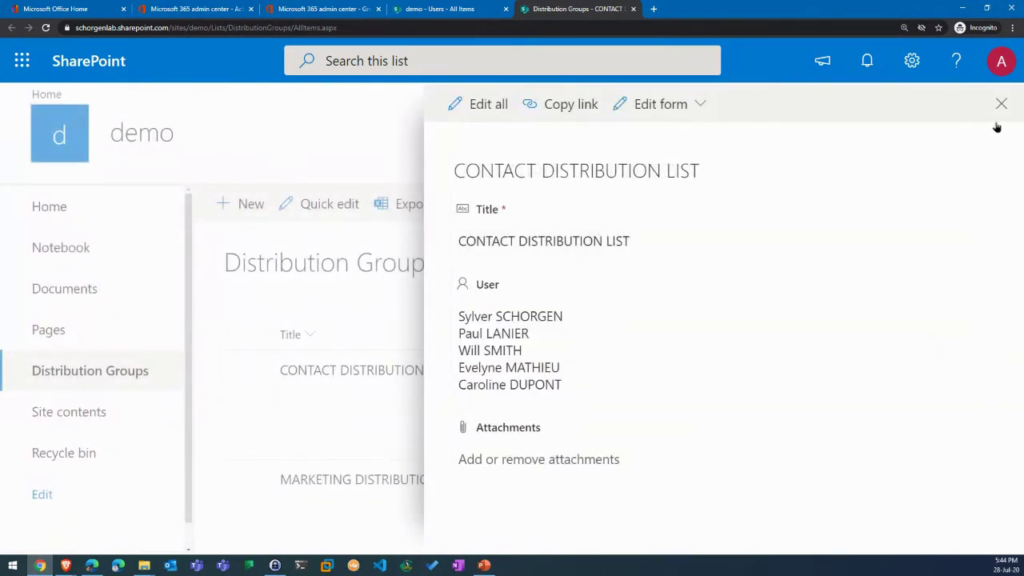
click(1000, 104)
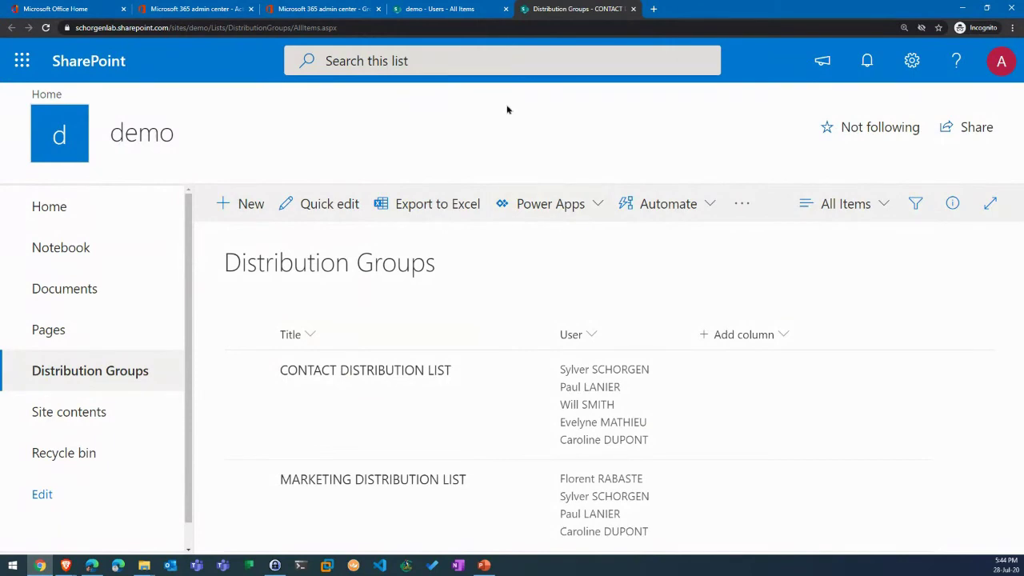
- Return to the Azure portal, close the old job and start the SET-EXODISTRIBUTIONGROUP runbook again, confirming the start
click(92, 565)
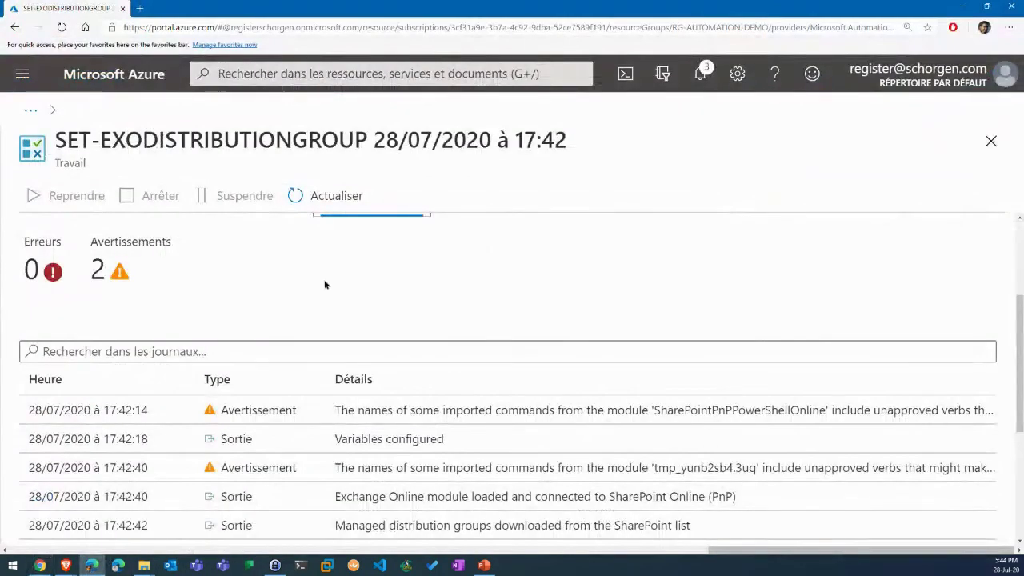
click(990, 141)
click(297, 192)
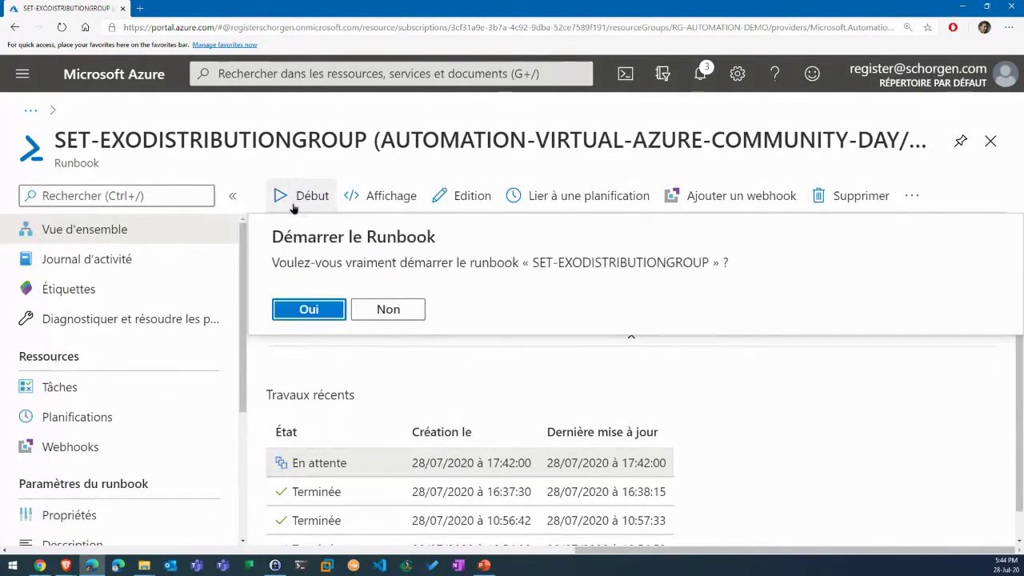
click(304, 311)
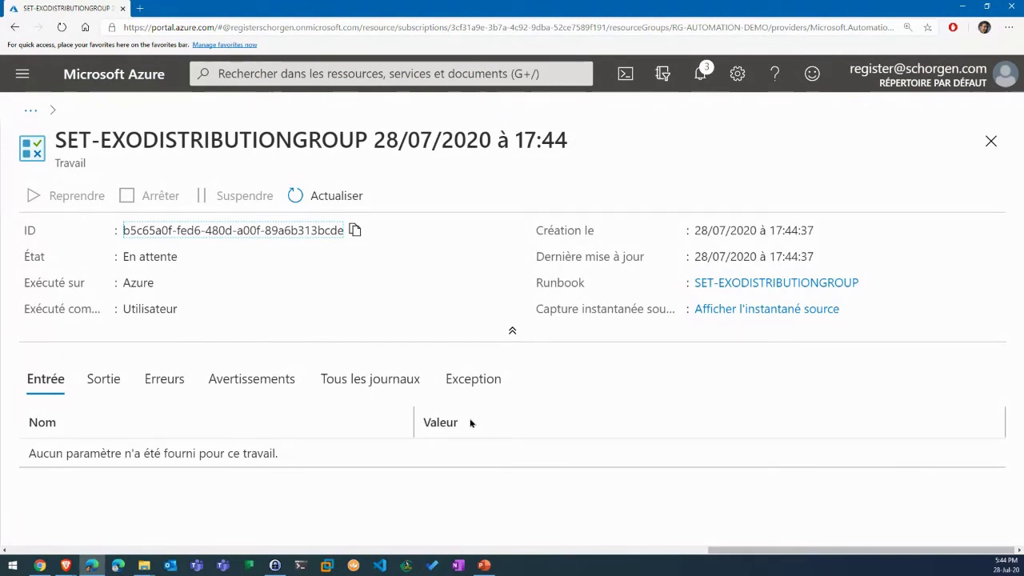
- Show the new job's output, refresh it and read the entries for CONTACT DISTRIBUTION LIST
click(103, 382)
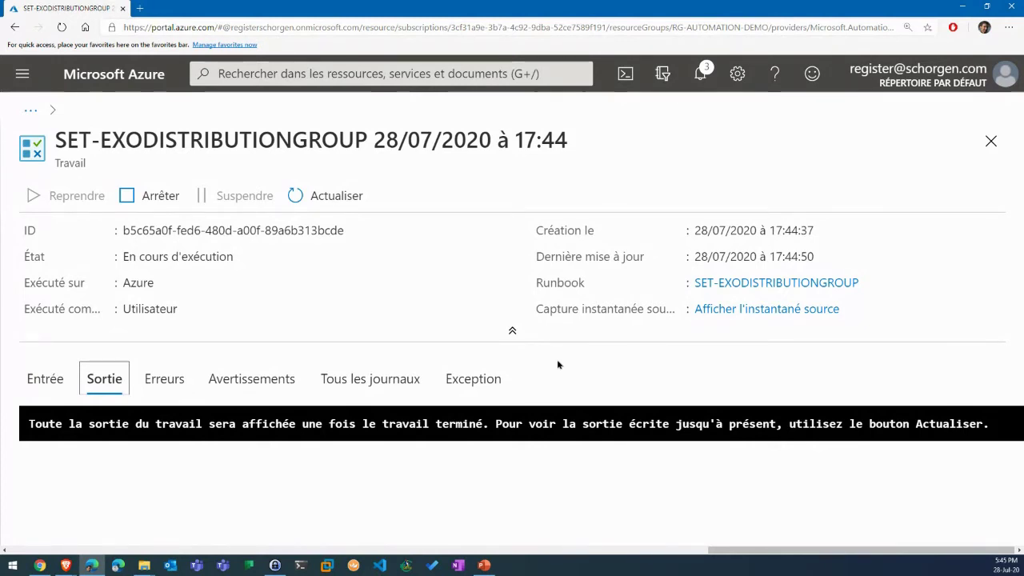
click(357, 203)
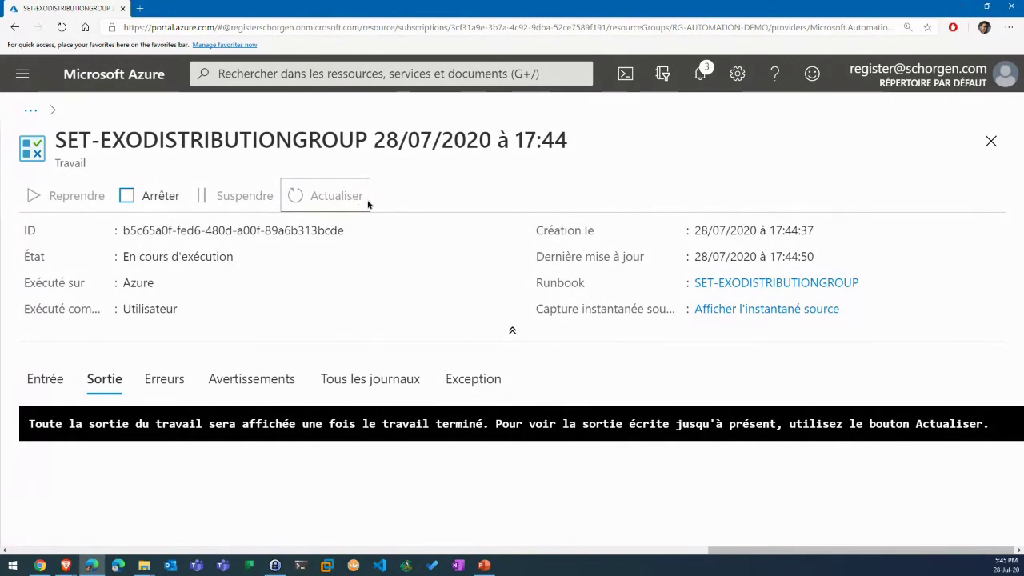
scroll(410, 268, down, 2)
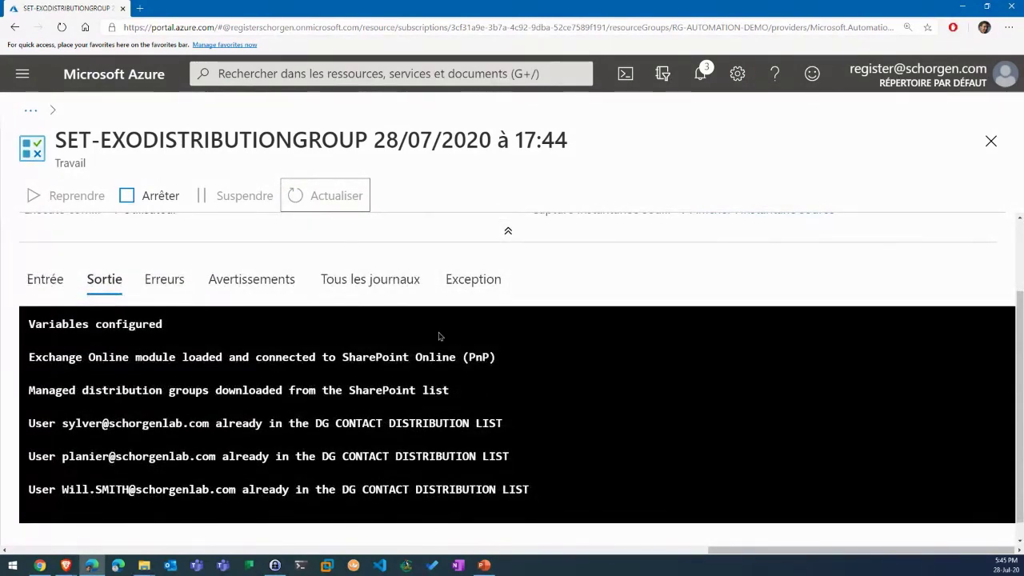
scroll(439, 336, down, 1)
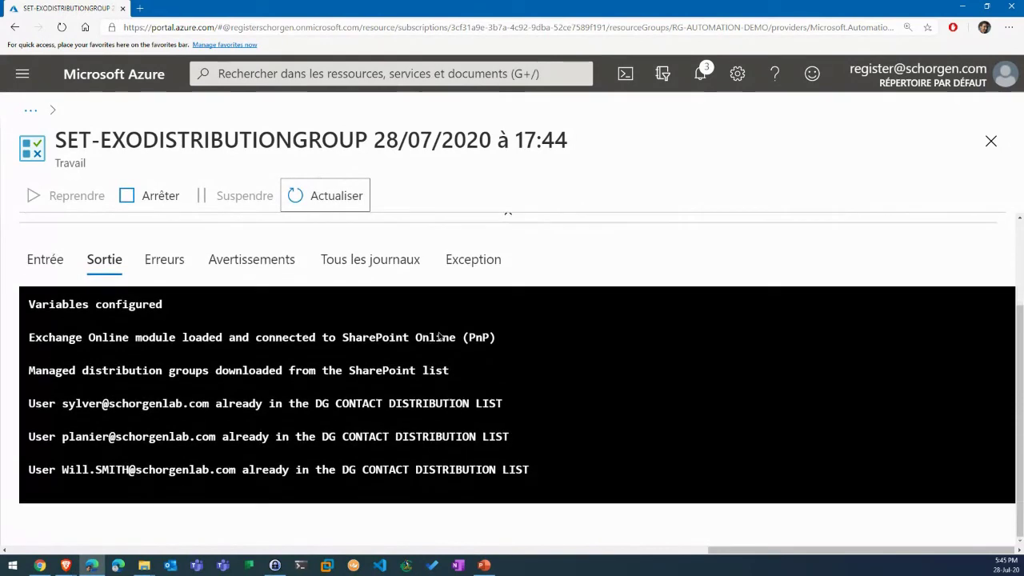
- Refresh the job output again and check which users the runbook processed for CONTACT DISTRIBUTION LIST
click(339, 197)
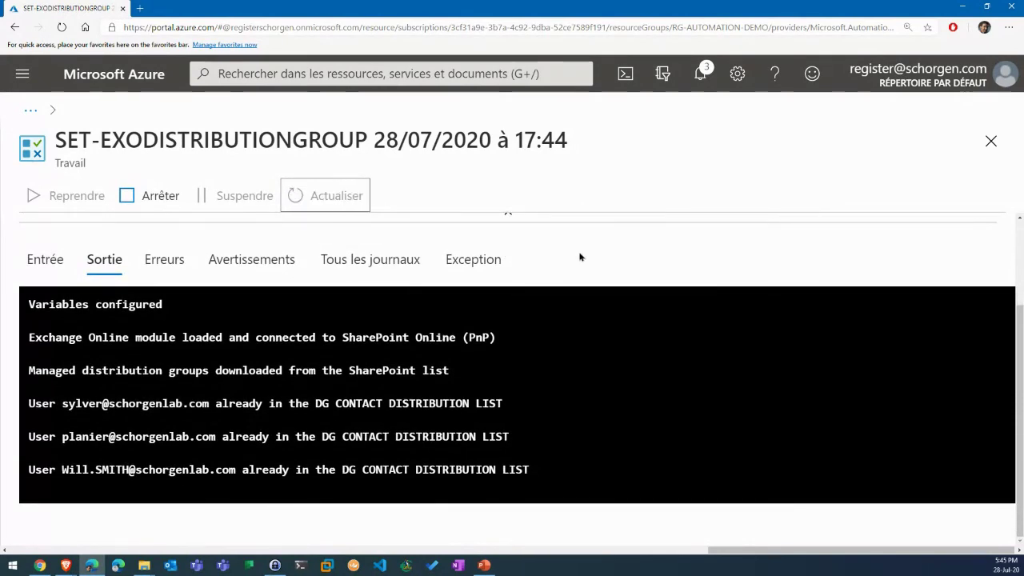
scroll(193, 437, down, 3)
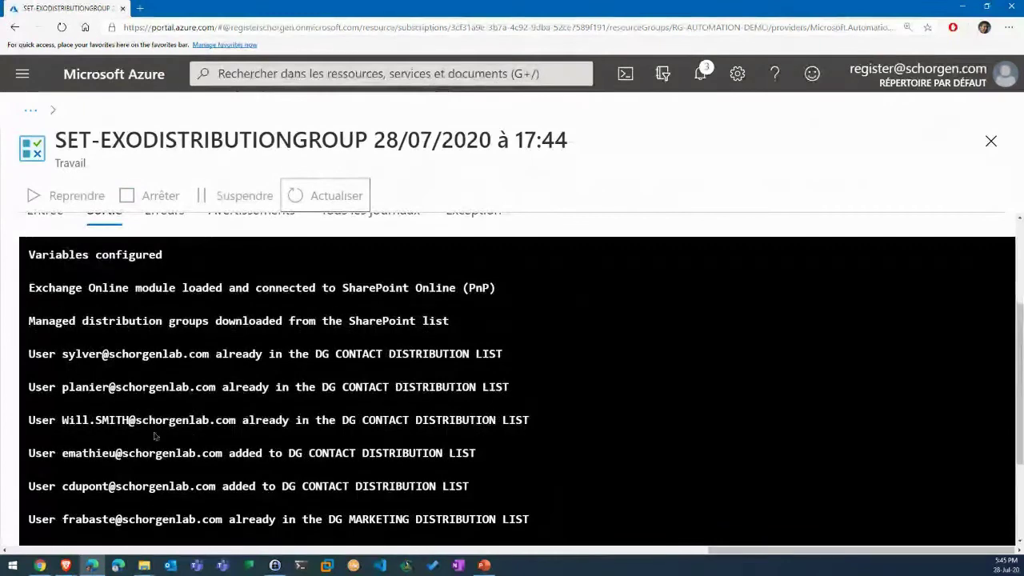
drag(62, 454, 209, 454)
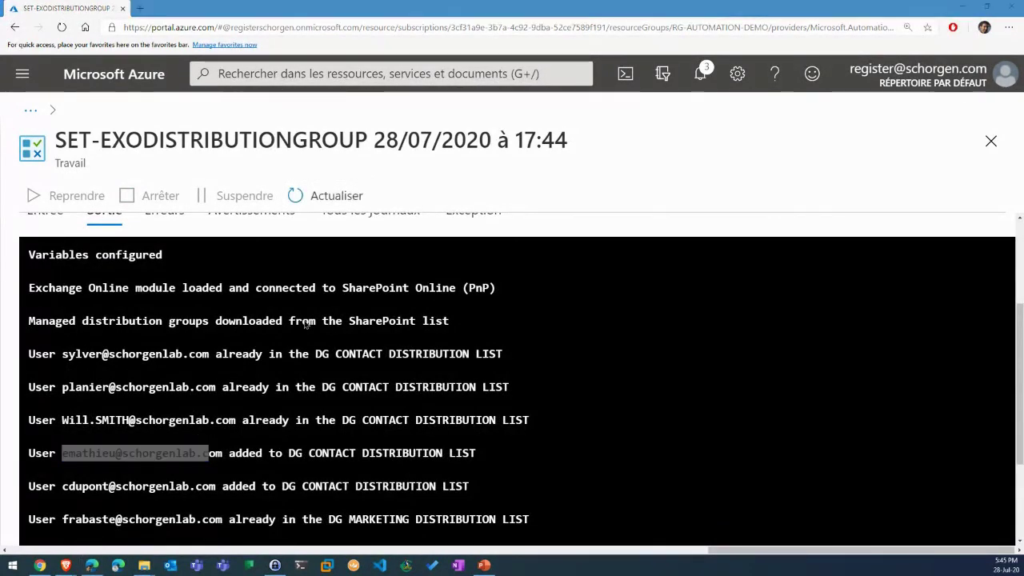
- Switch to the Microsoft 365 admin center, reload the Groups page and open the members of CONTACT DISTRIBUTION LIST
key(alt+Tab)
click(342, 8)
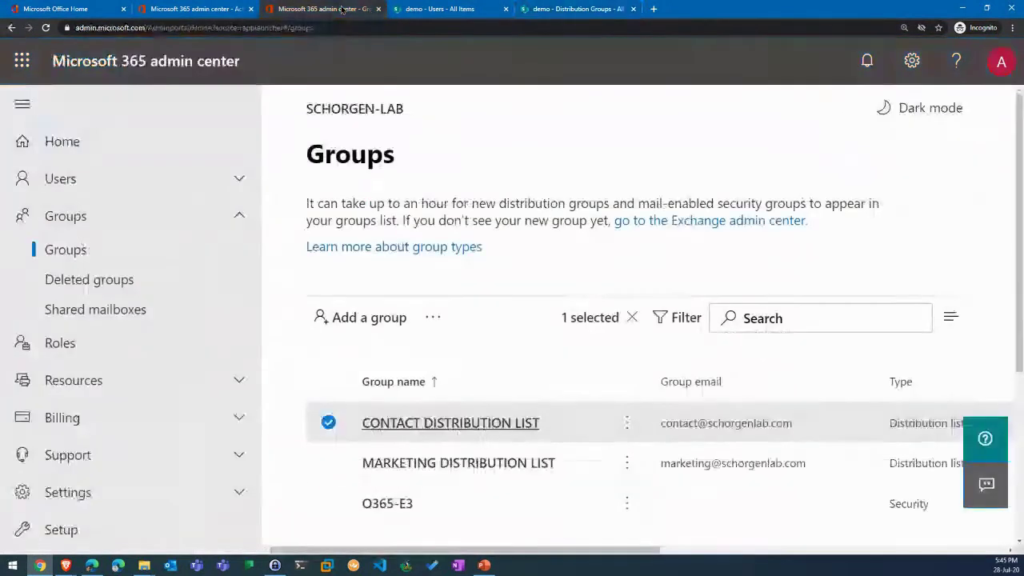
key(F5)
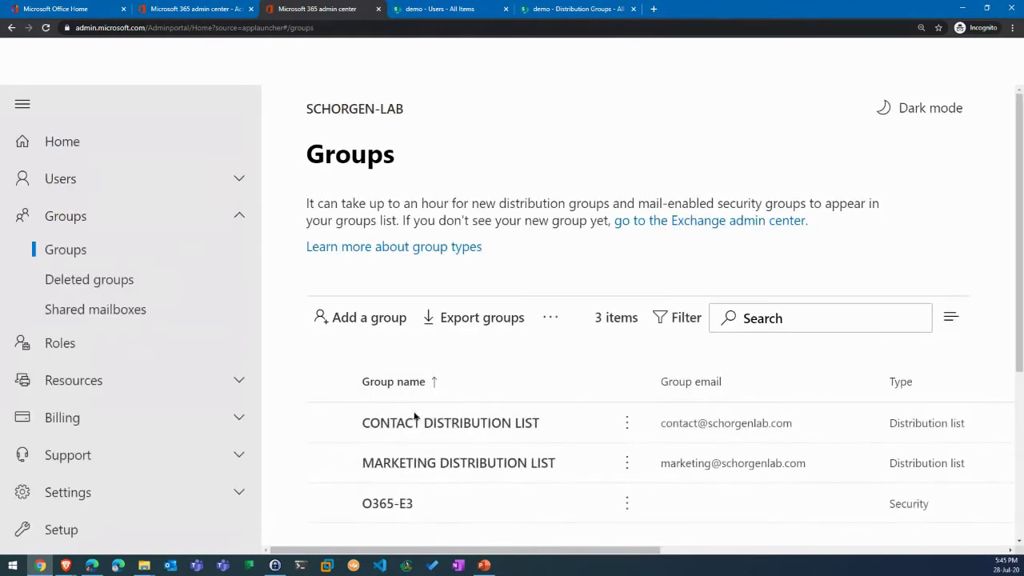
click(422, 422)
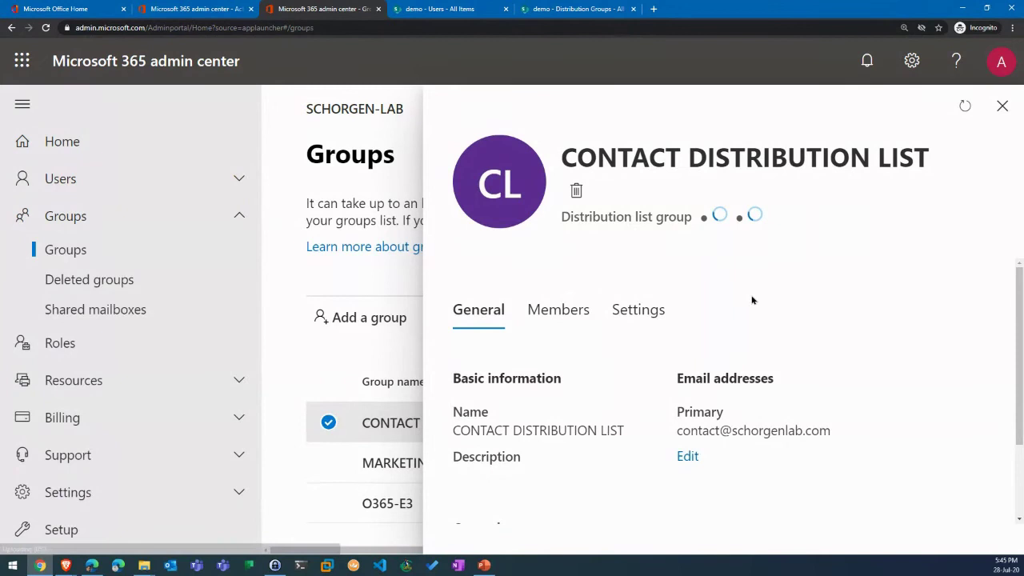
click(545, 312)
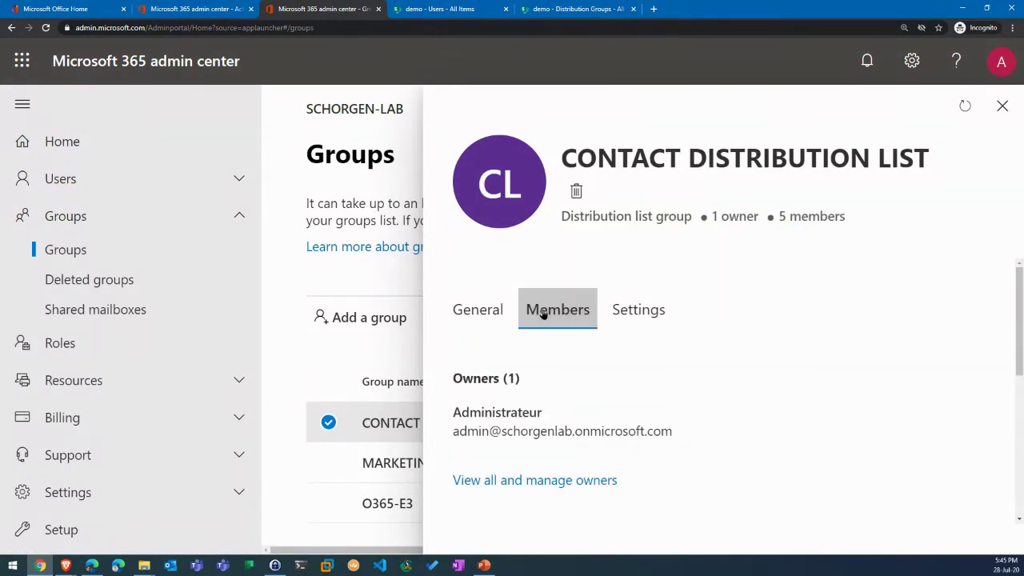
- Check the group's member list for the users named in the job output, then close the group details
scroll(754, 320, down, 2)
scroll(753, 320, down, 2)
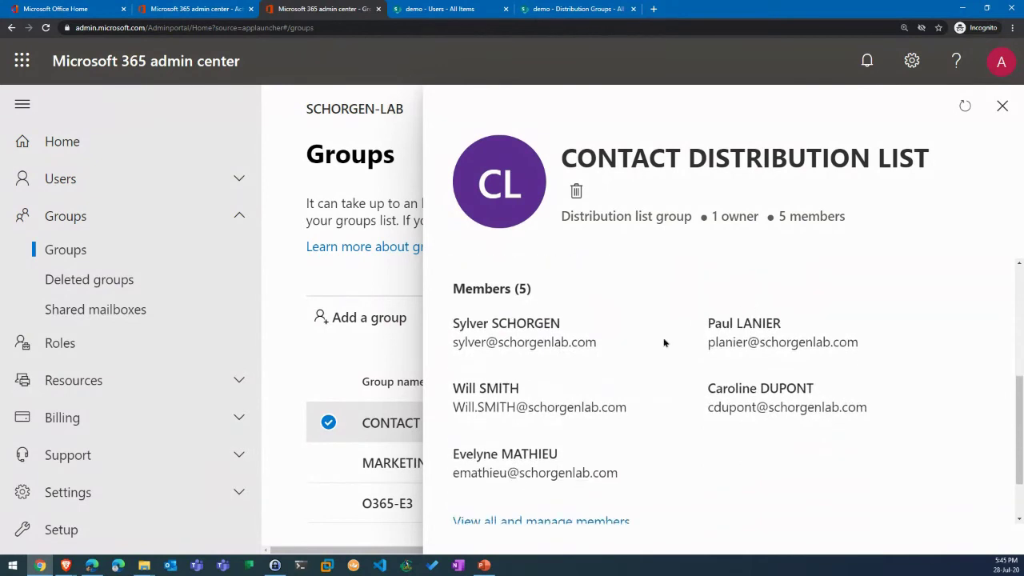
scroll(516, 493, down, 1)
drag(452, 398, 507, 398)
drag(708, 314, 757, 314)
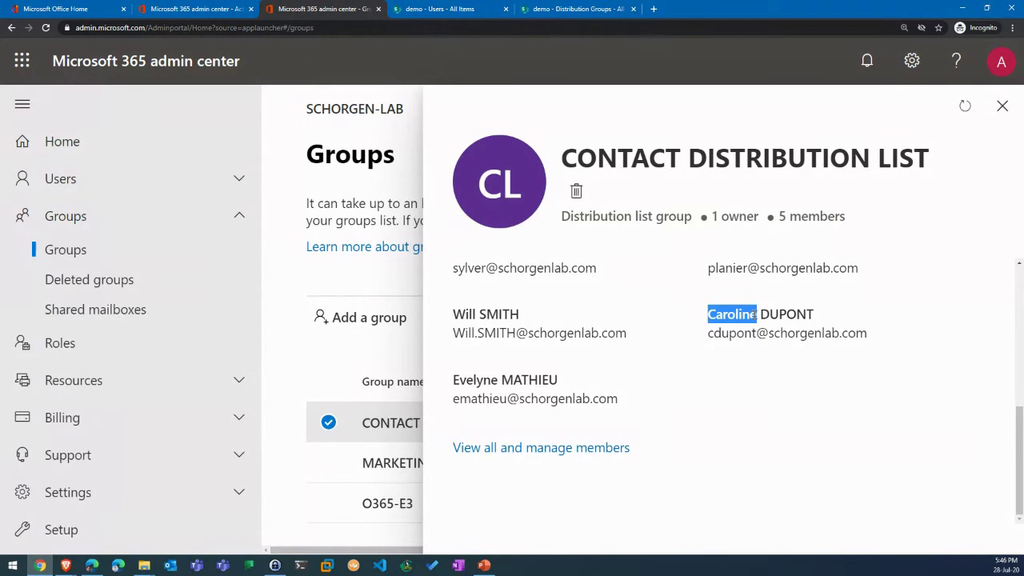
click(999, 106)
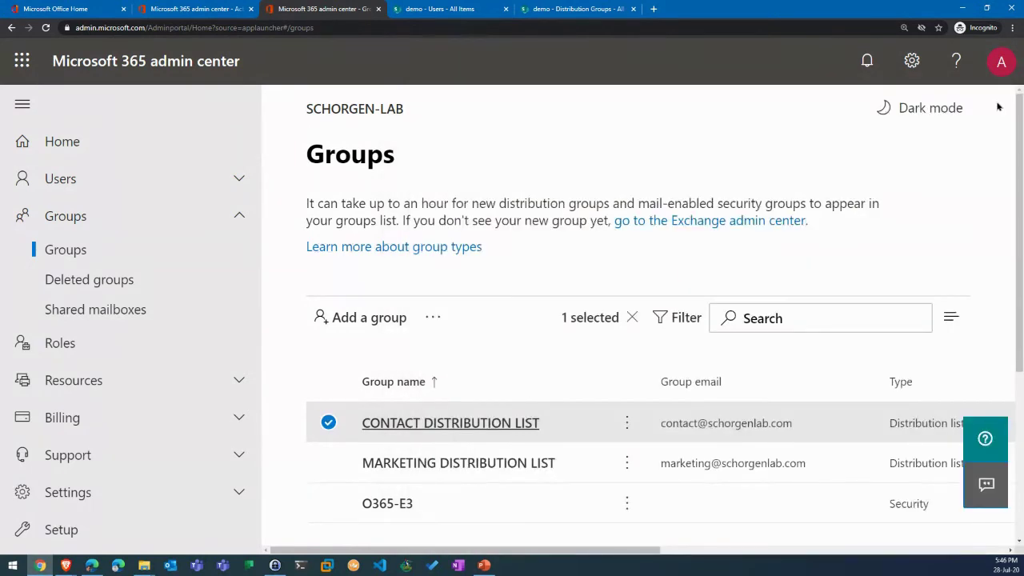